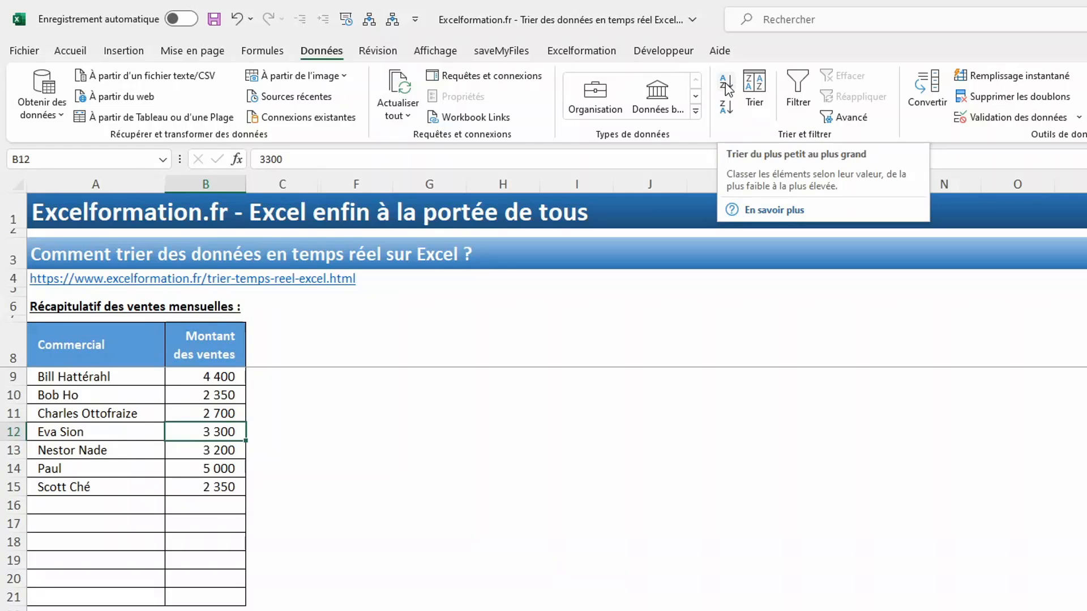
Sort the sales table by Montant des ventes in ascending order, and re-sort it in descending order
left_click(726, 87)
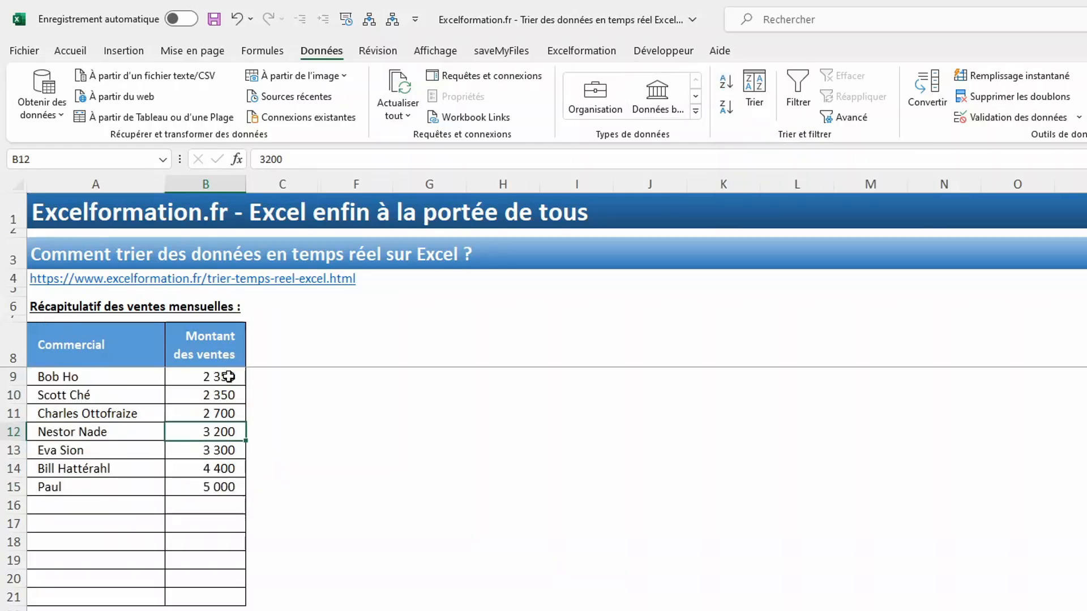
left_click(730, 112)
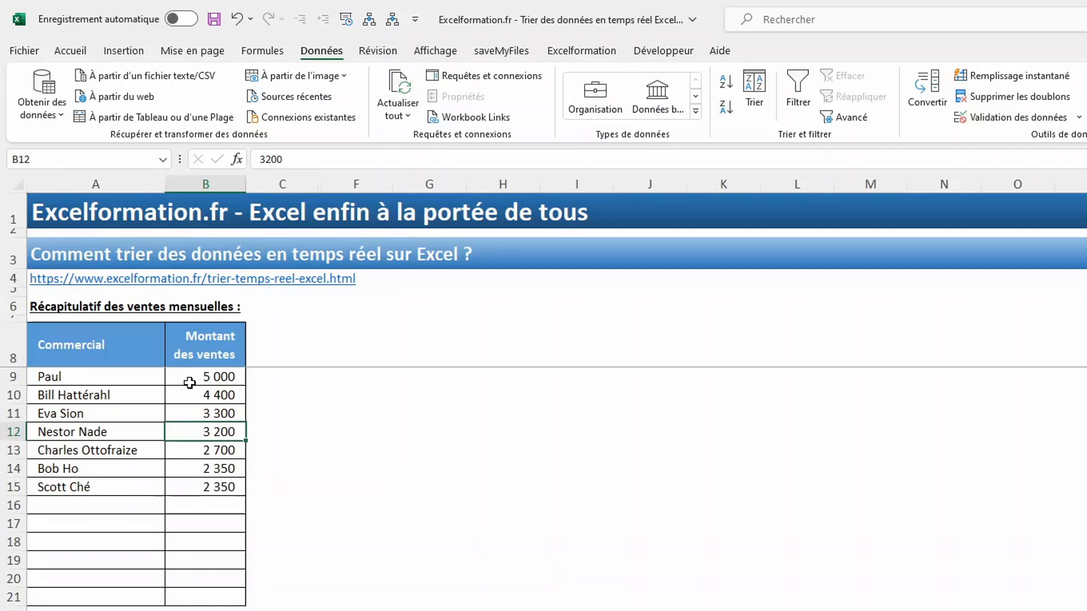
Apply a custom sort by Montant des ventes from largest to smallest, with Commercial from Z to A as second level
left_click(757, 110)
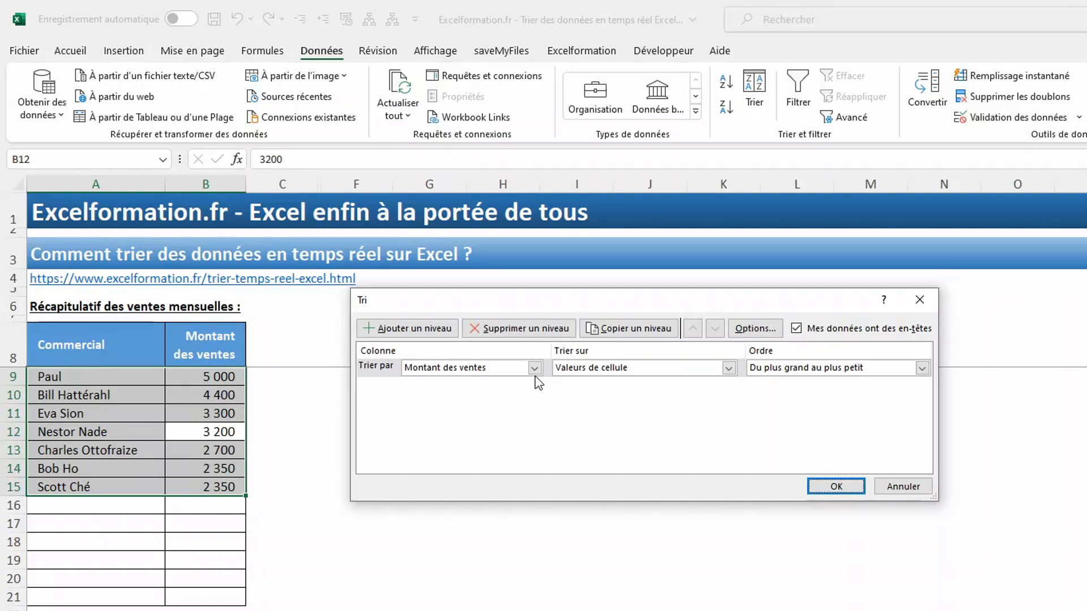
left_click(416, 333)
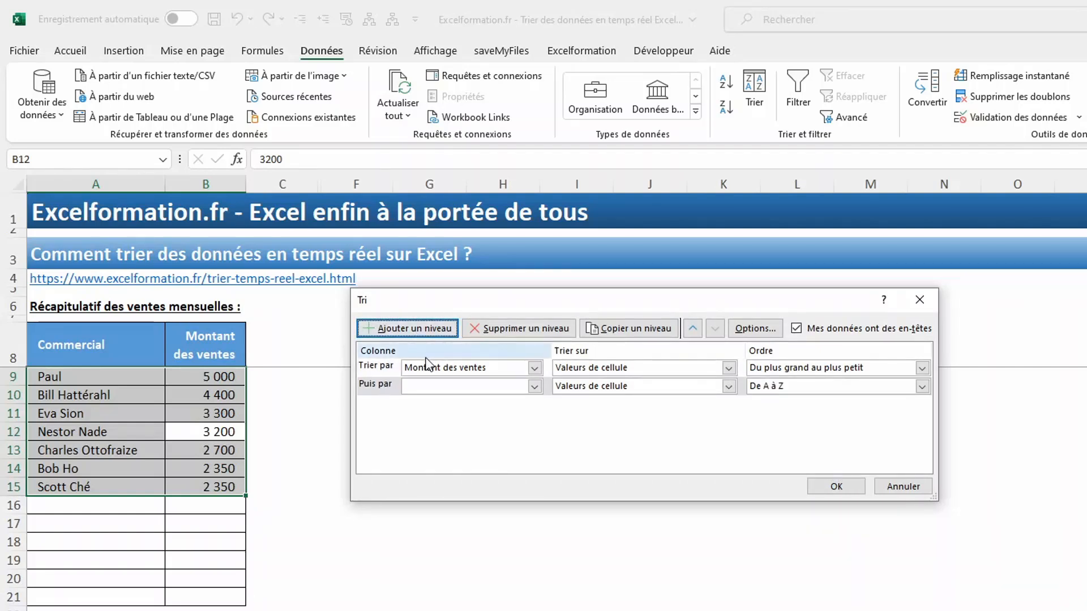
left_click(534, 386)
left_click(503, 402)
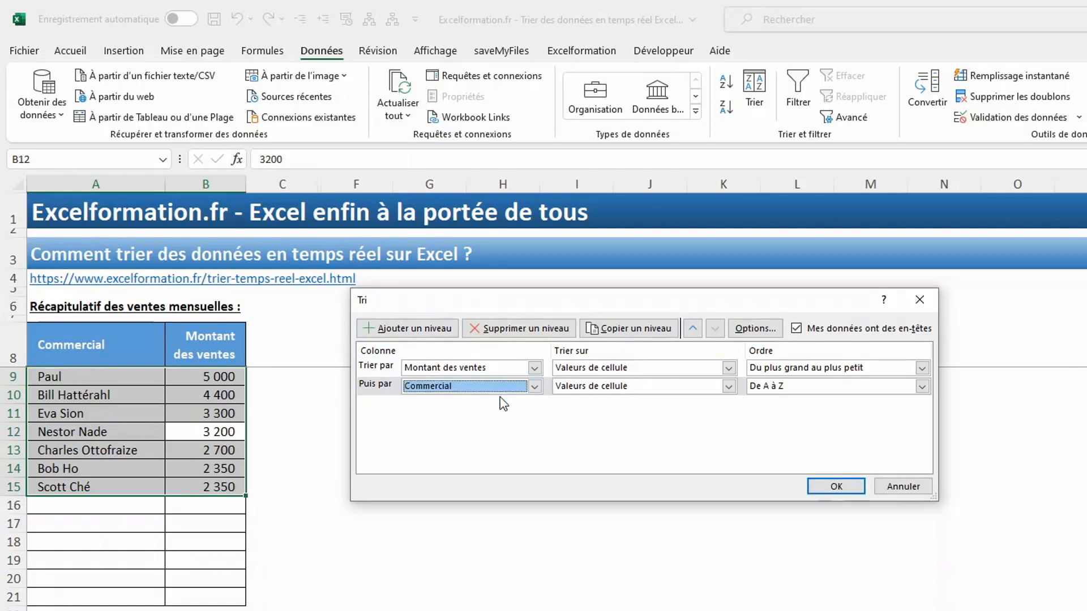
left_click(922, 386)
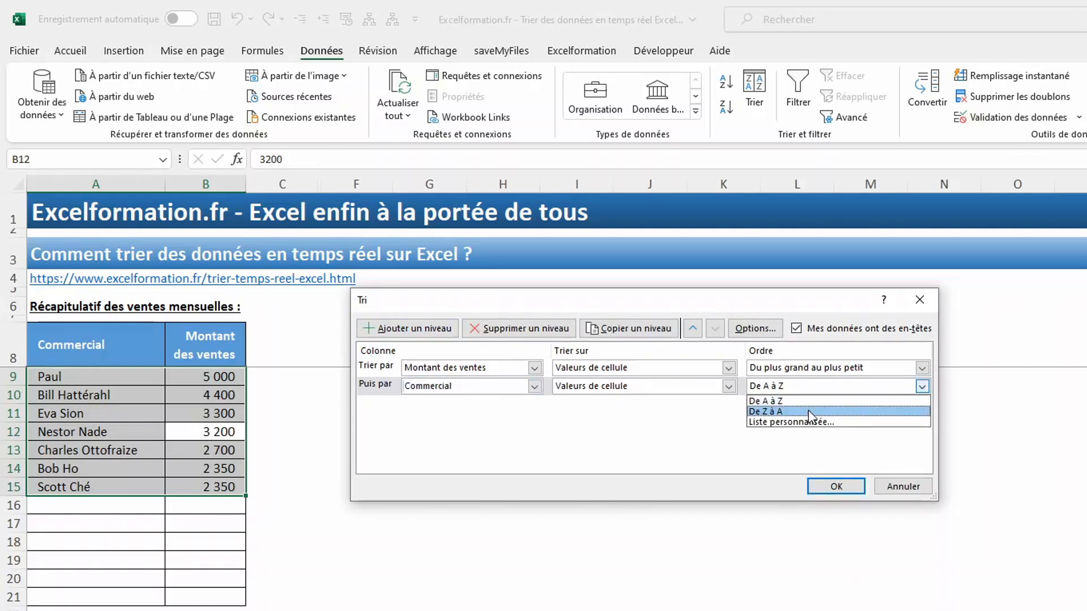
left_click(791, 416)
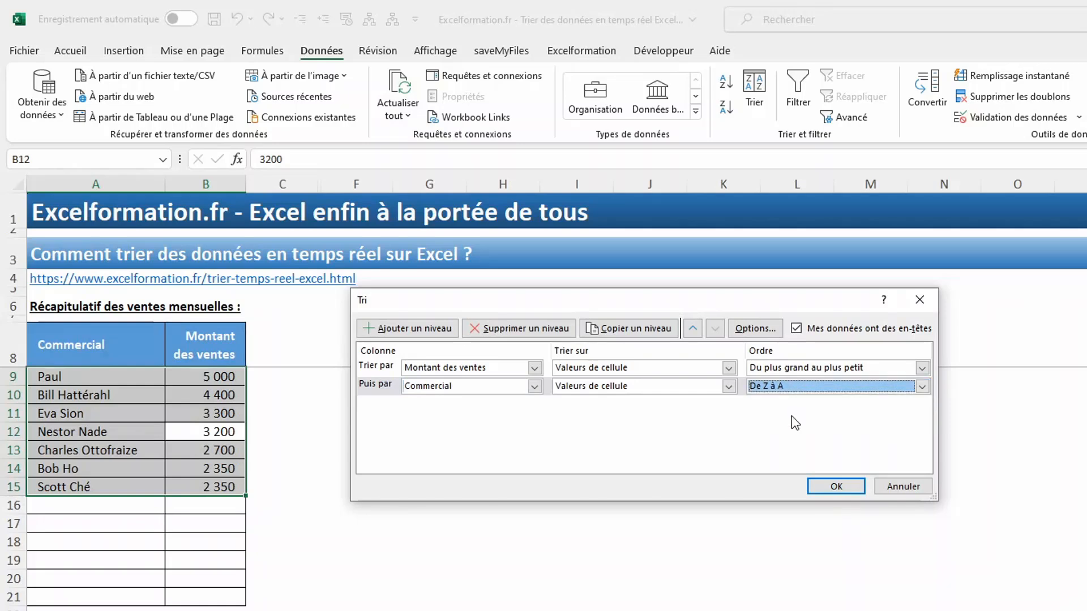
left_click(837, 488)
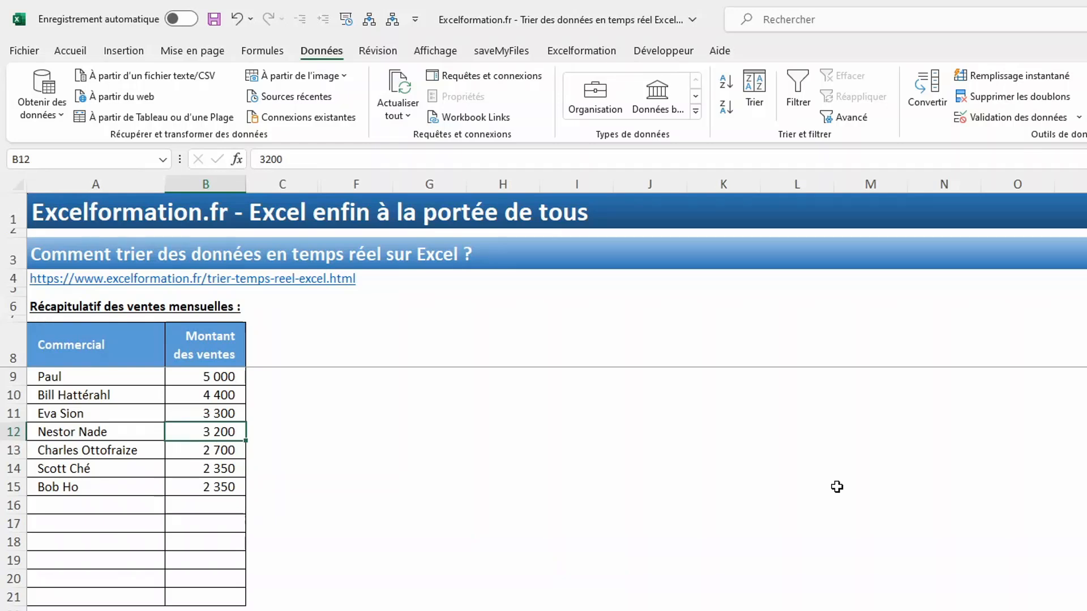
Sort the sales table by Commercial from Z to A, and re-sort it by Montant des ventes from largest to smallest
left_click(116, 431)
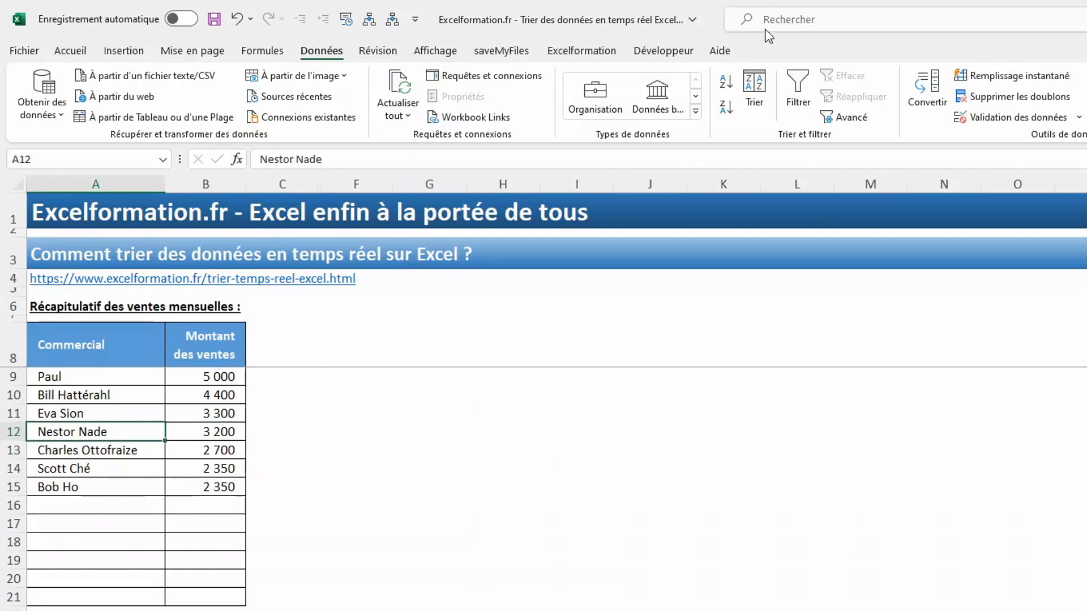
left_click(734, 109)
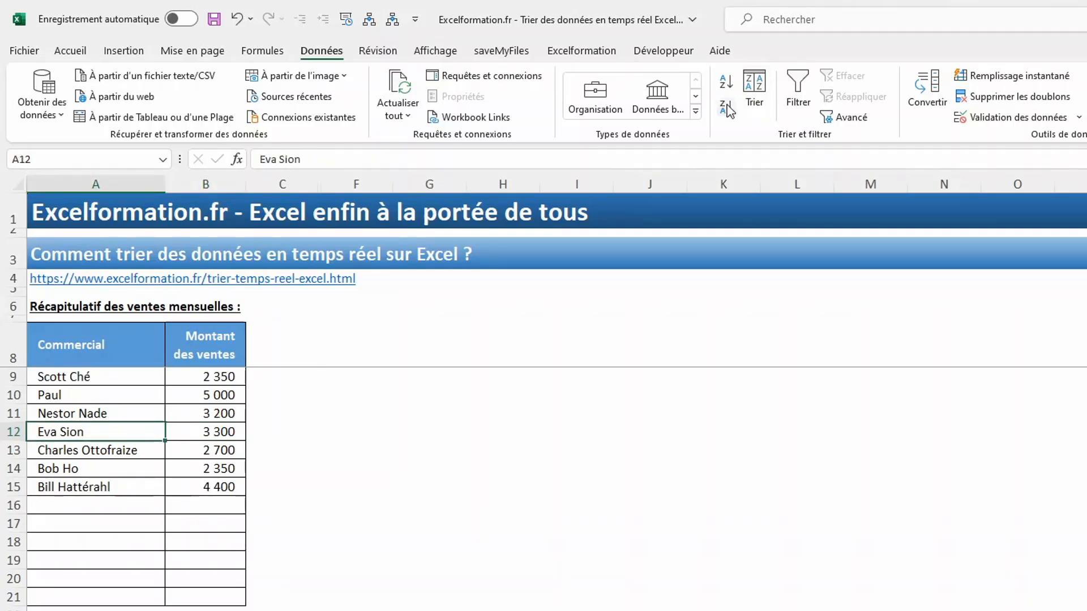
left_click(227, 419)
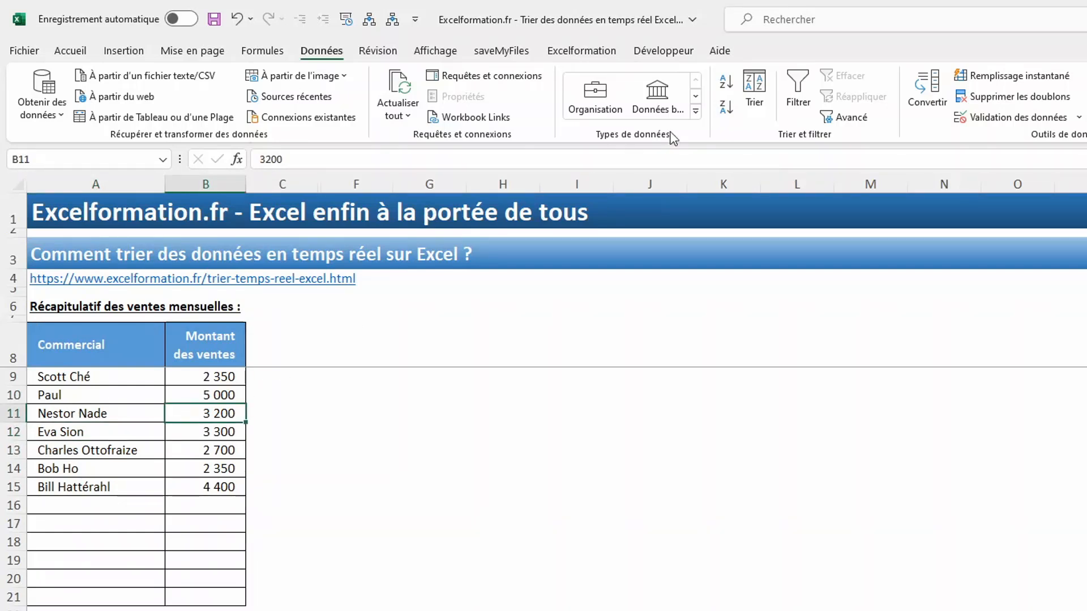
left_click(726, 108)
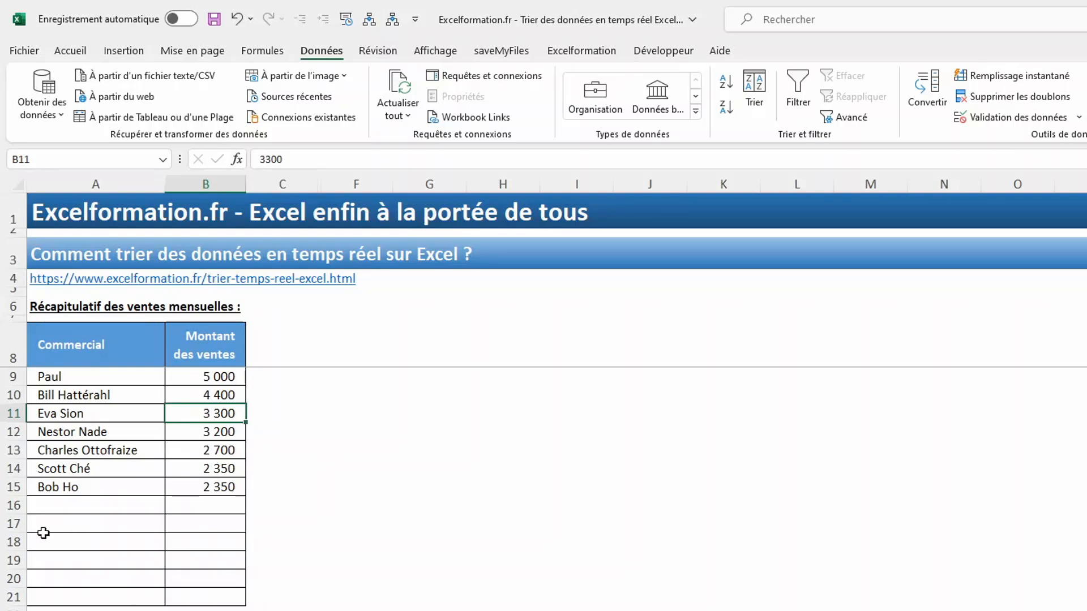
Add a new salesperson's first name with sales of 6000 in row 16, and re-sort the table by Montant des ventes in descending order
left_click(86, 512)
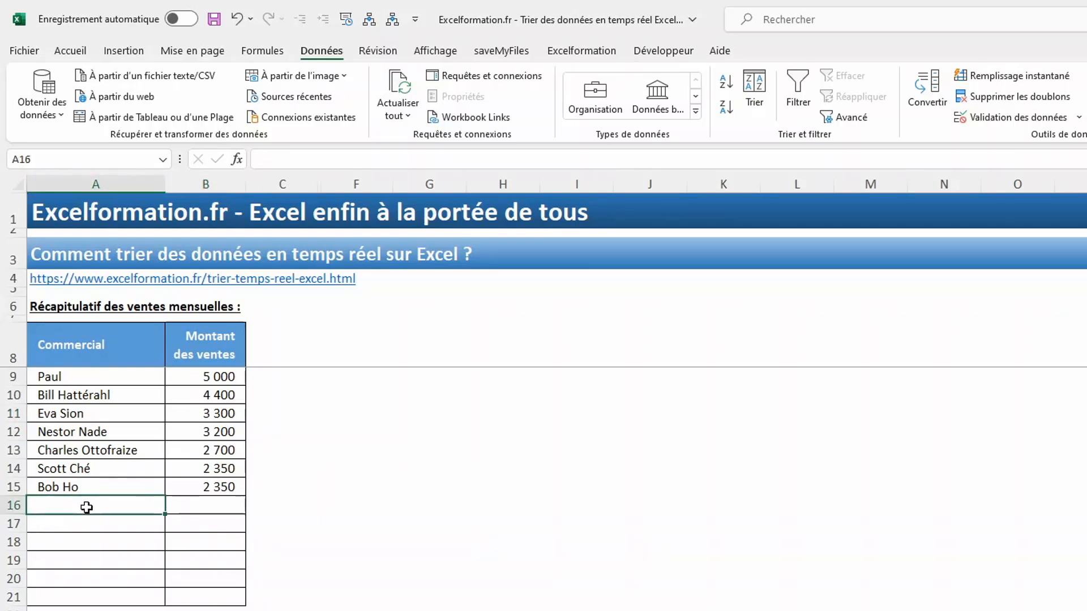
type("Pierre")
key("Tab")
type("6000")
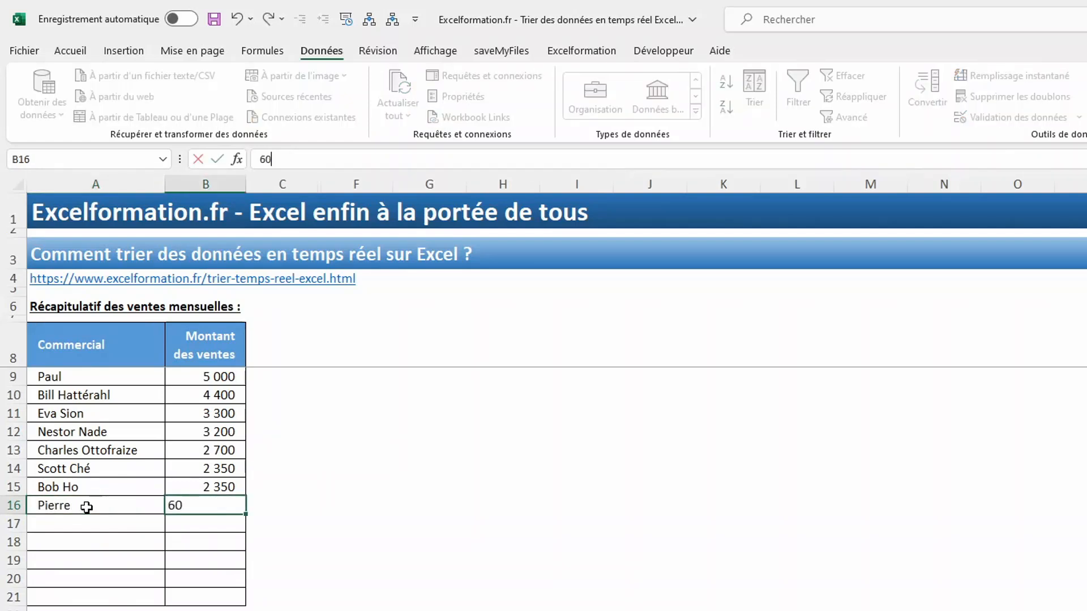
key("Return")
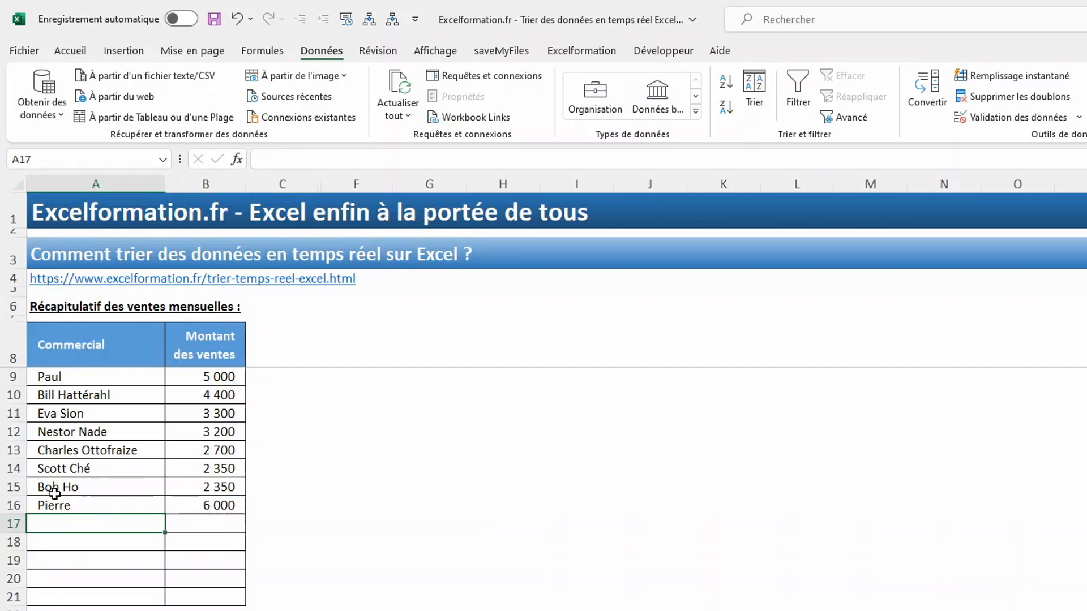
left_click(210, 512)
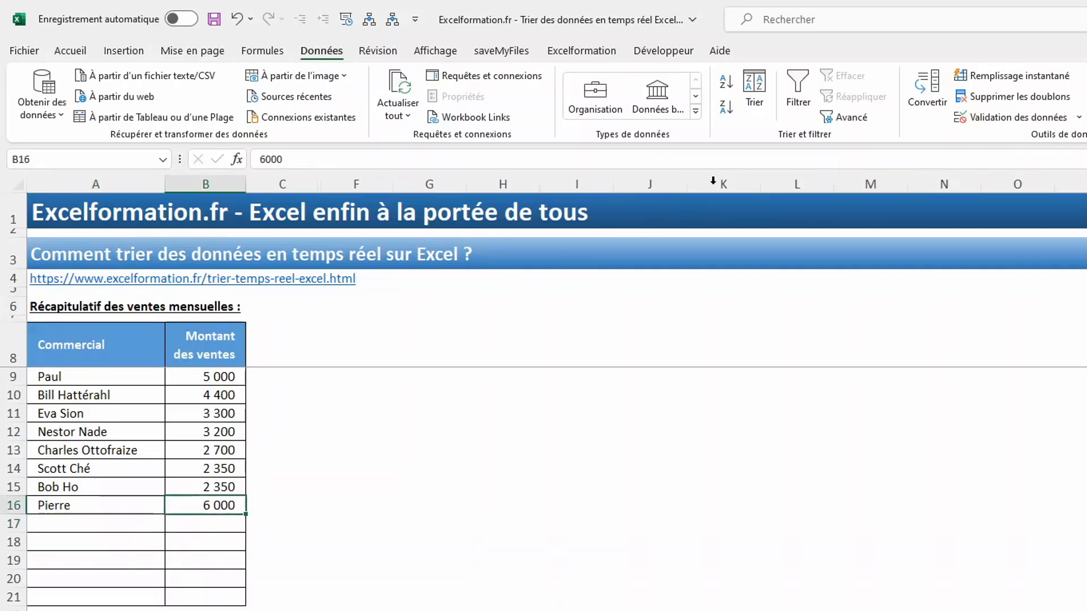
left_click(724, 107)
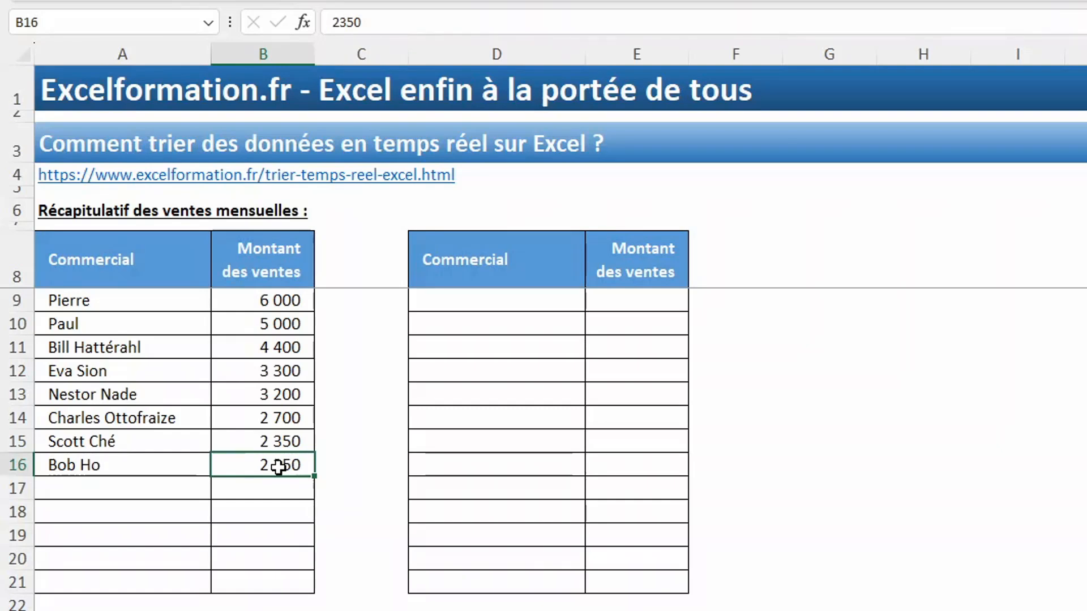
Enter the formula =TRIER(A9:B21) in cell D9 to return a sorted copy of the sales table
left_click(531, 303)
type("=trier(")
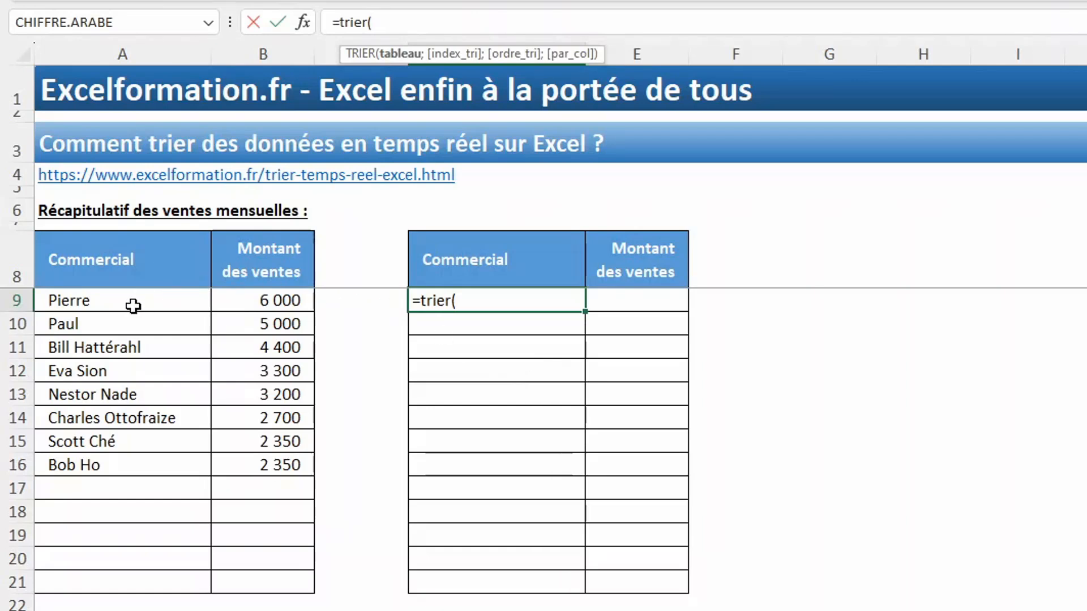
left_click_drag(133, 307, 270, 582)
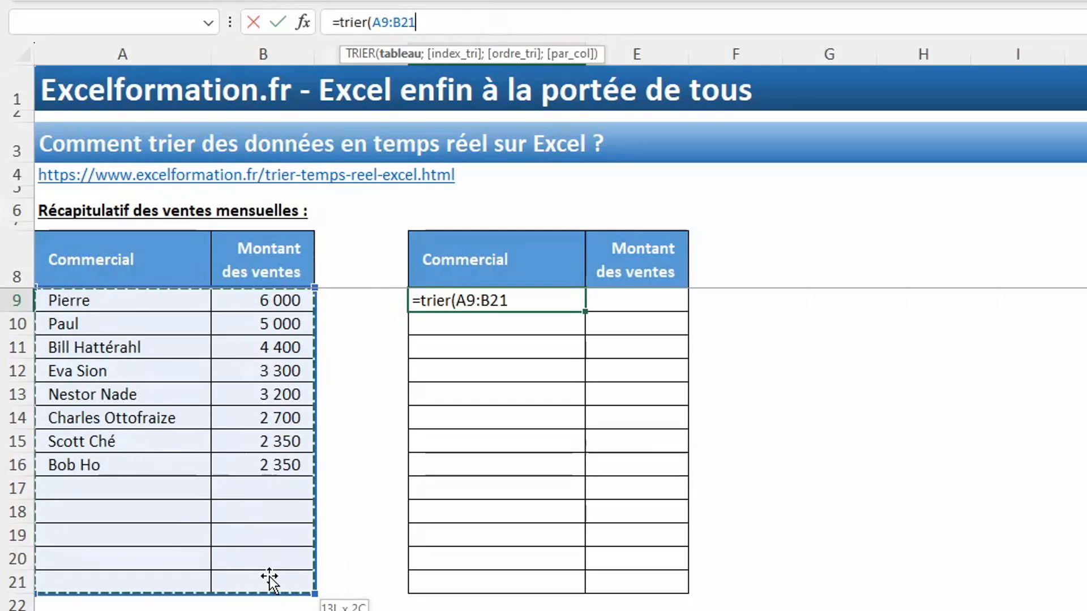
left_click_drag(271, 582, 269, 575)
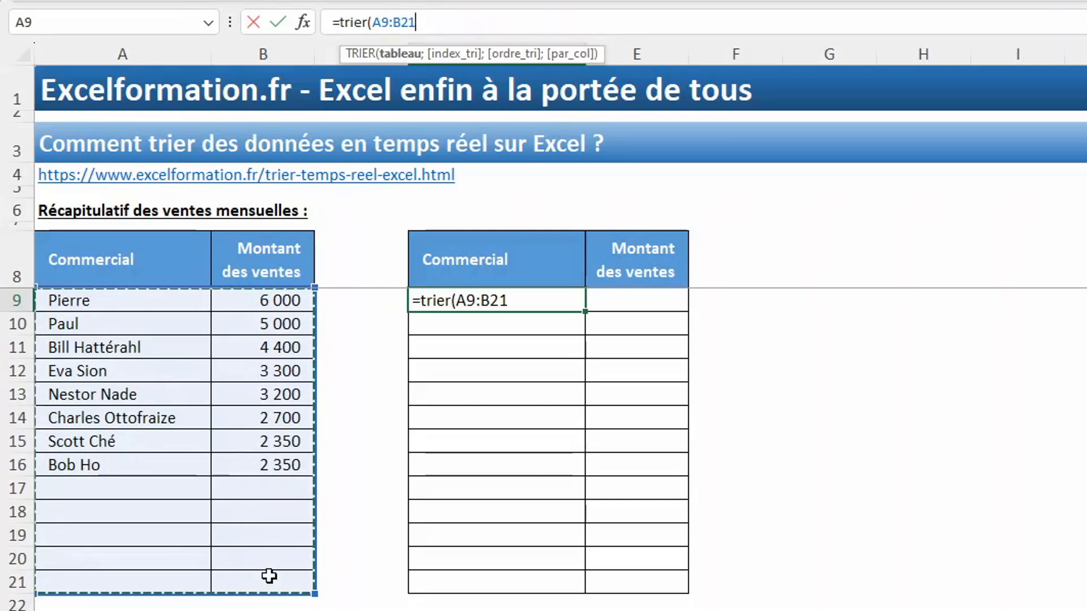
type(")")
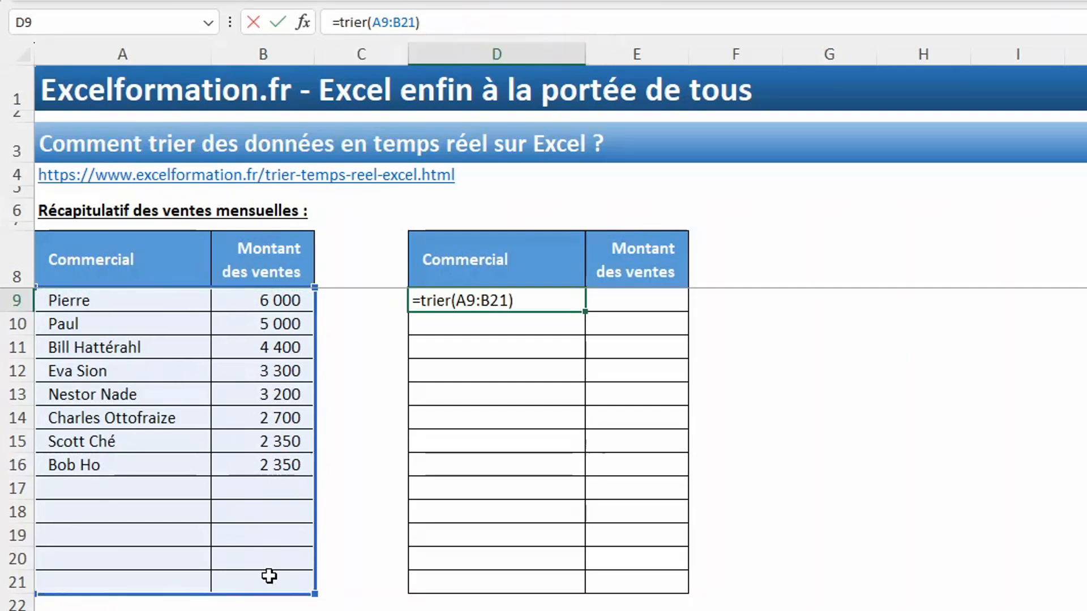
key("Return")
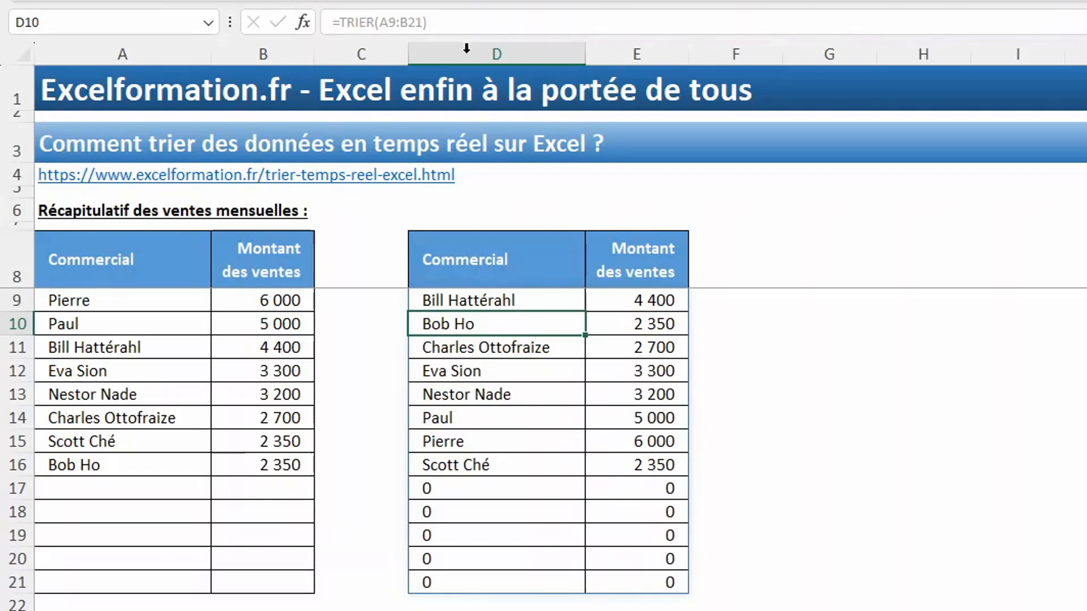
Add the sort index 2 to the formula in D9, making it =TRIER(A9:B21;2), to sort by sales amount
left_click(457, 22)
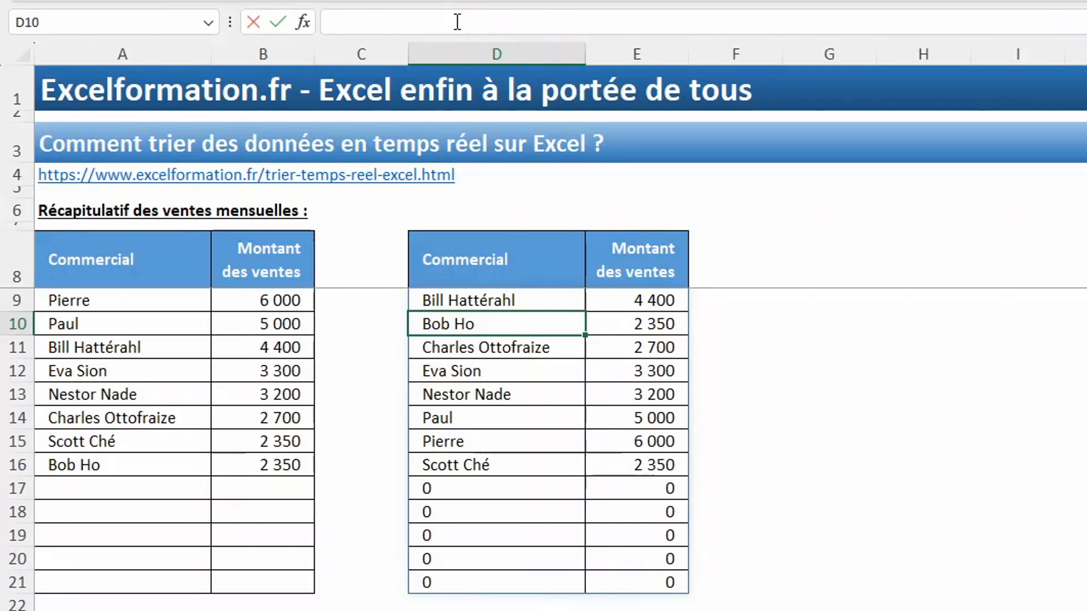
key("Escape")
left_click(484, 299)
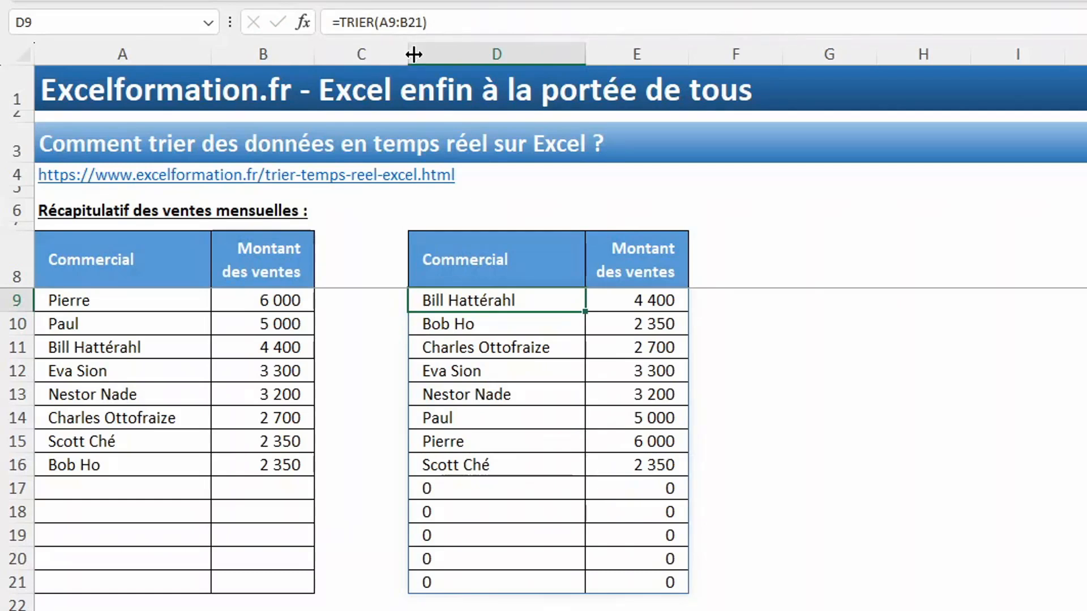
left_click(428, 22)
key("BackSpace")
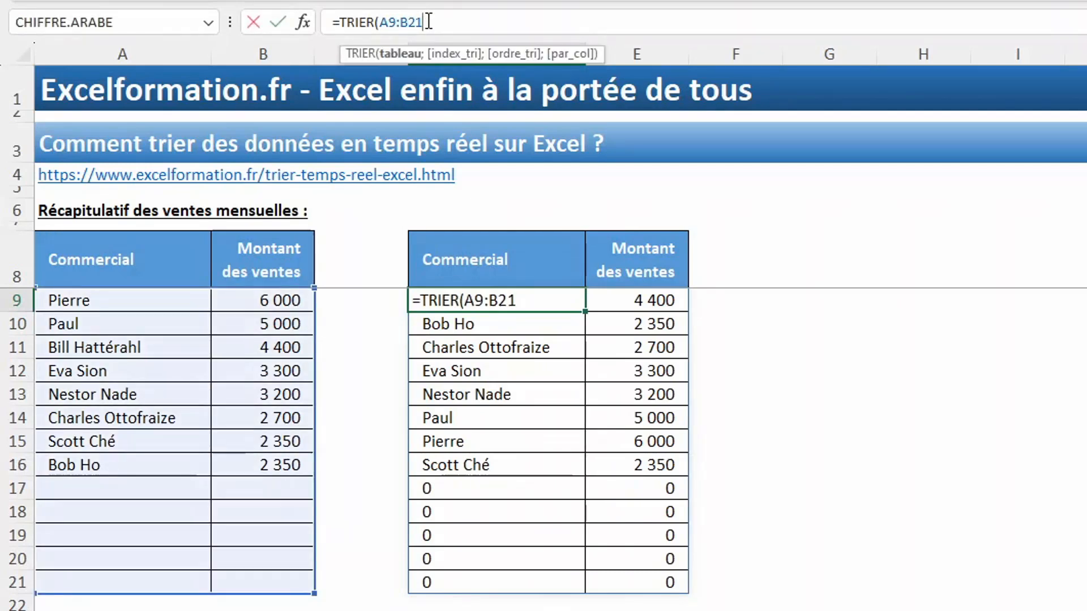
type(";2")
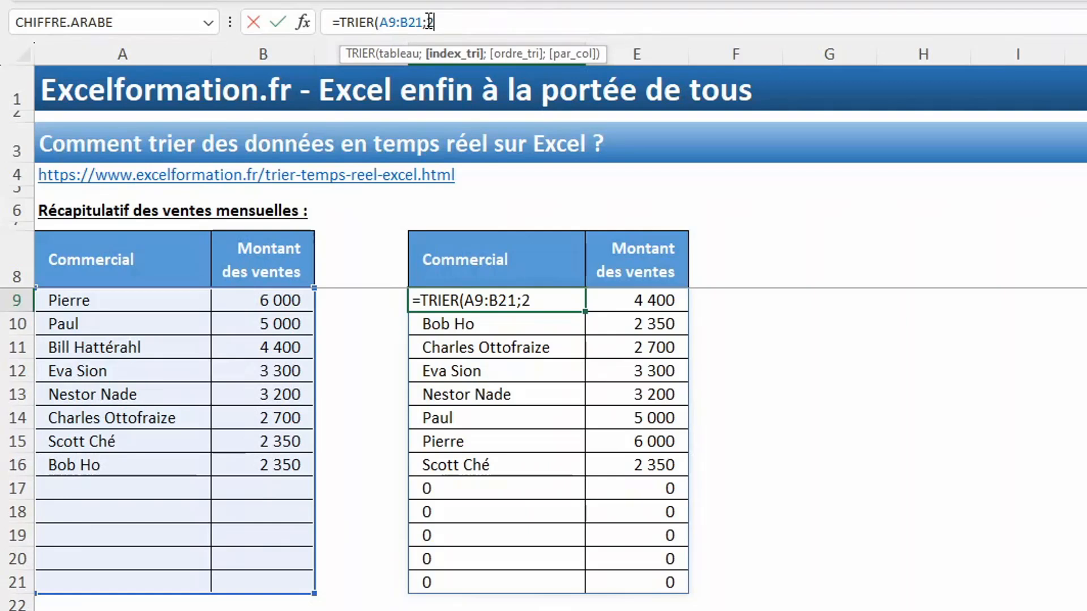
type(")")
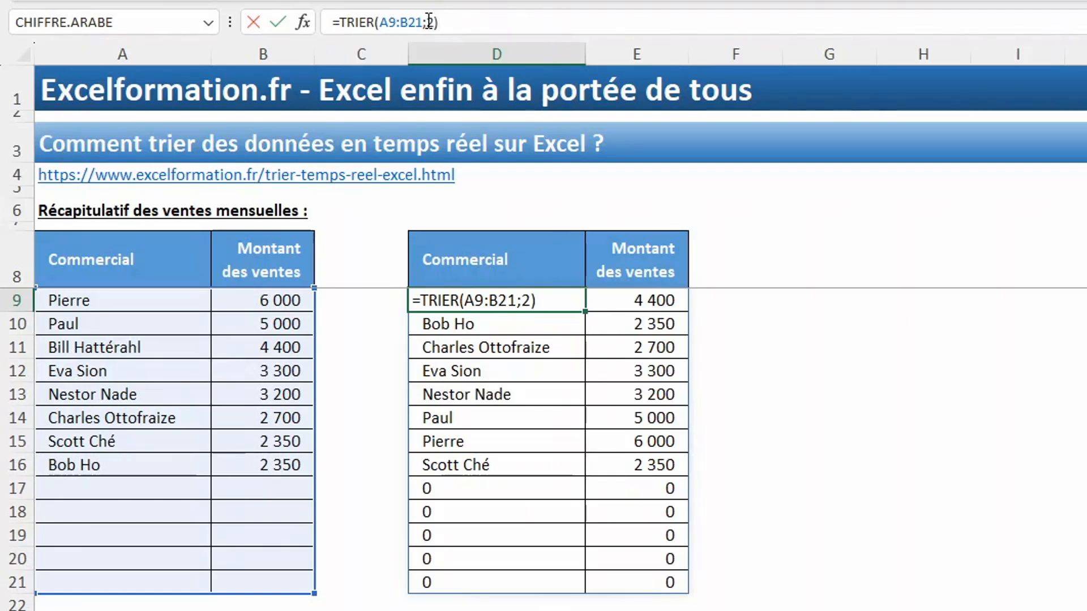
key("Return")
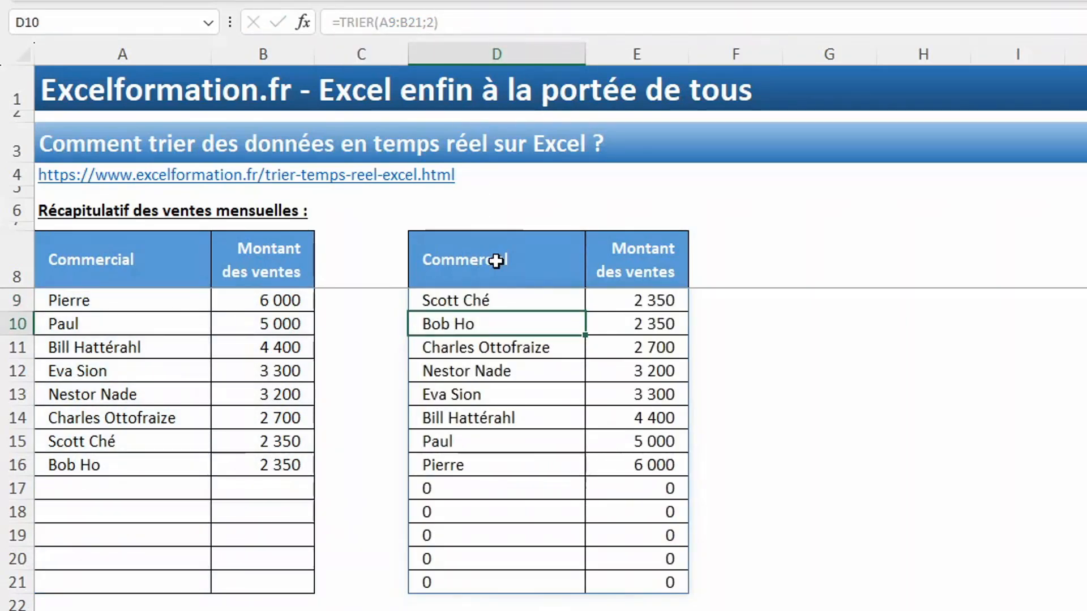
left_click_drag(622, 297, 668, 467)
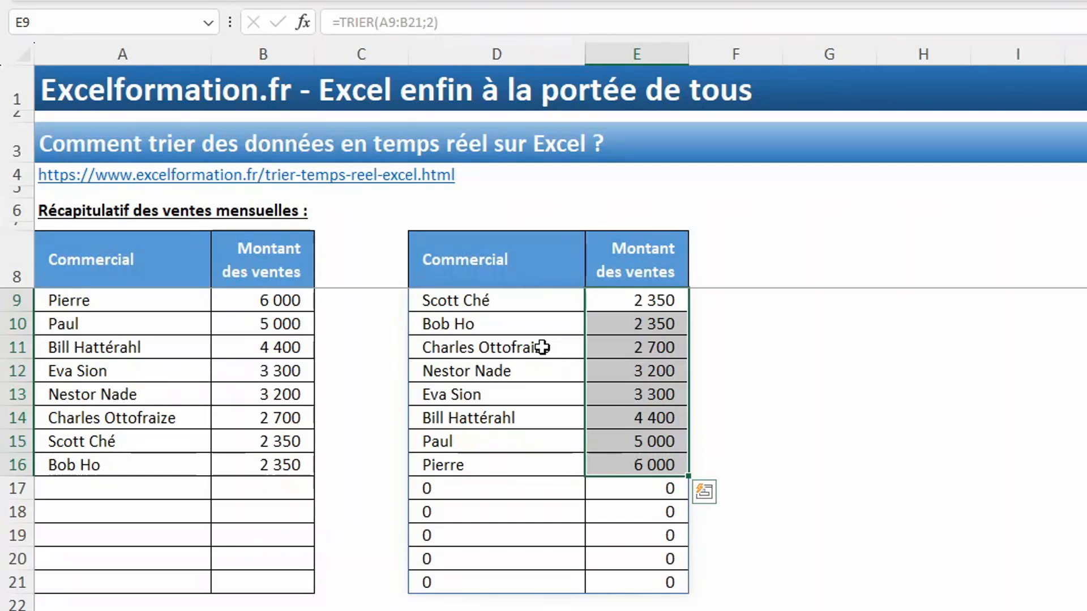
Add the -1 (Décroissant) sort order to the formula in D9, making it =TRIER(A9:B21;2;-1)
left_click(498, 298)
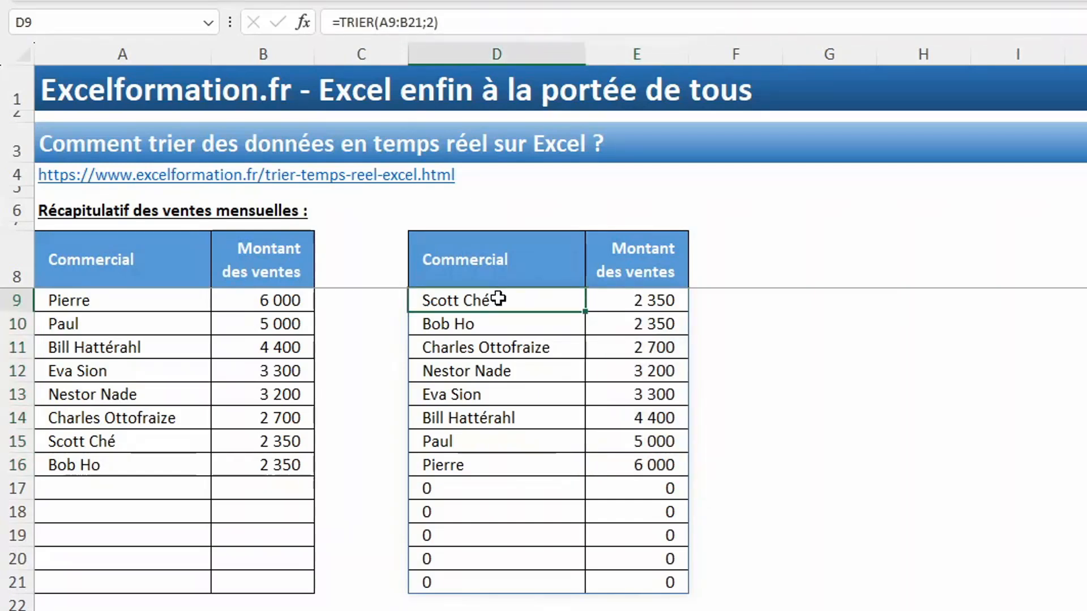
left_click(435, 22)
type(";")
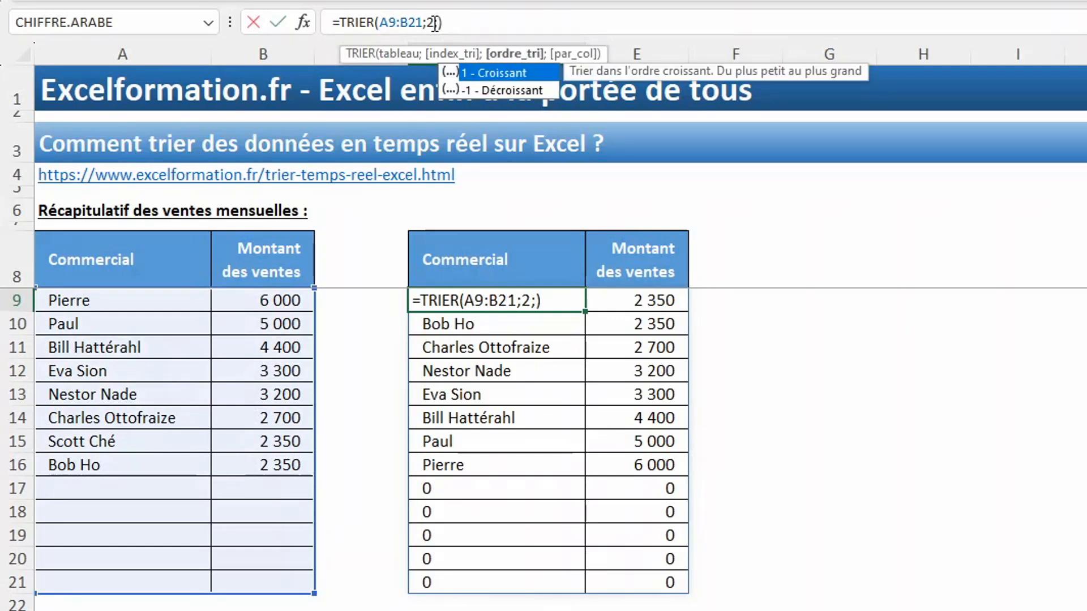
key("Down")
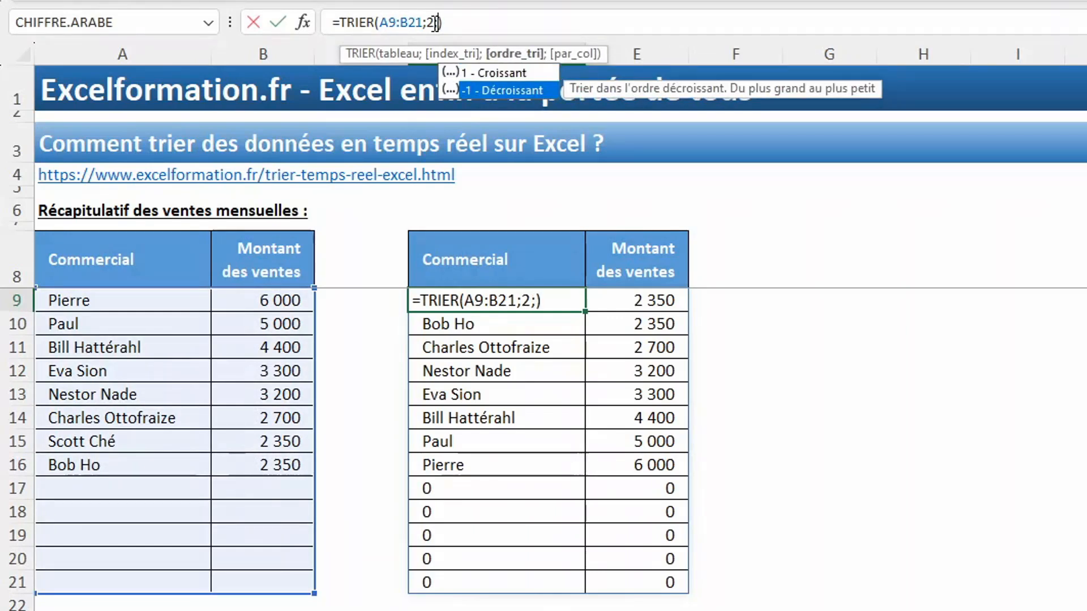
key("Tab")
key("Return")
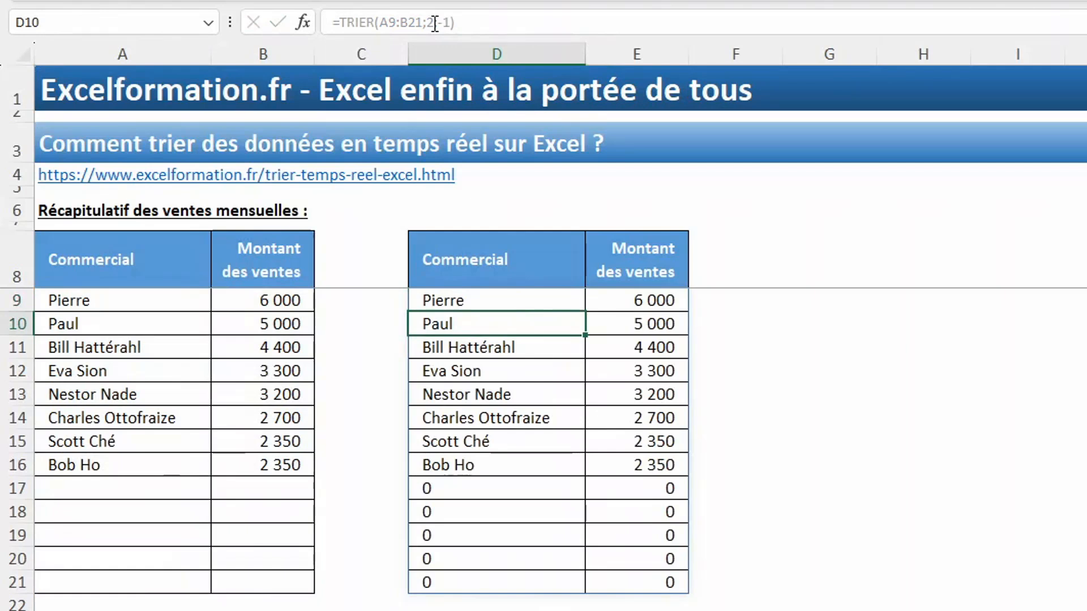
left_click(650, 300)
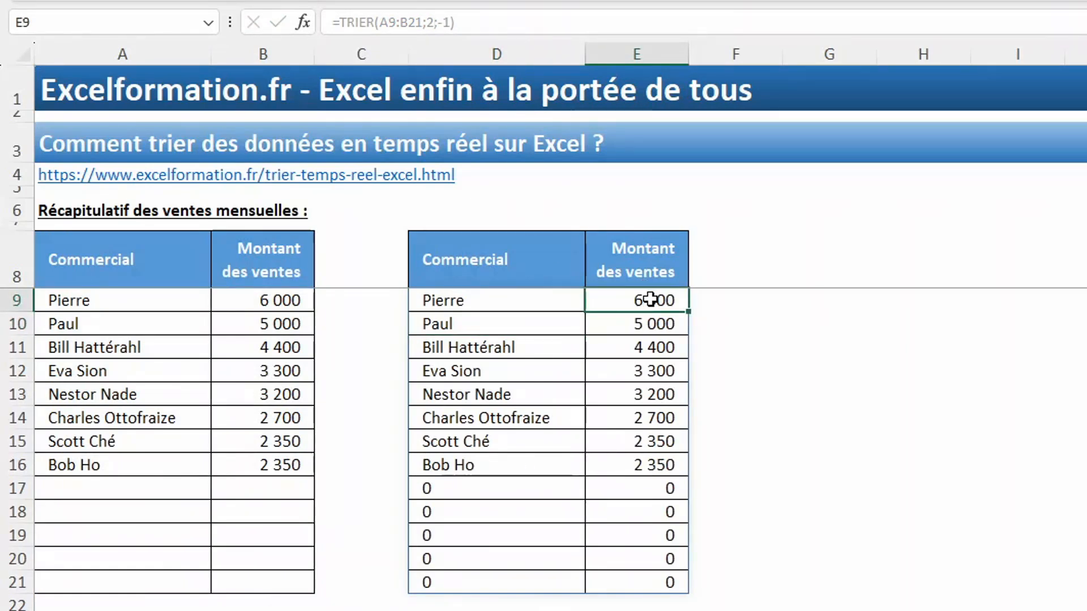
left_click(572, 301)
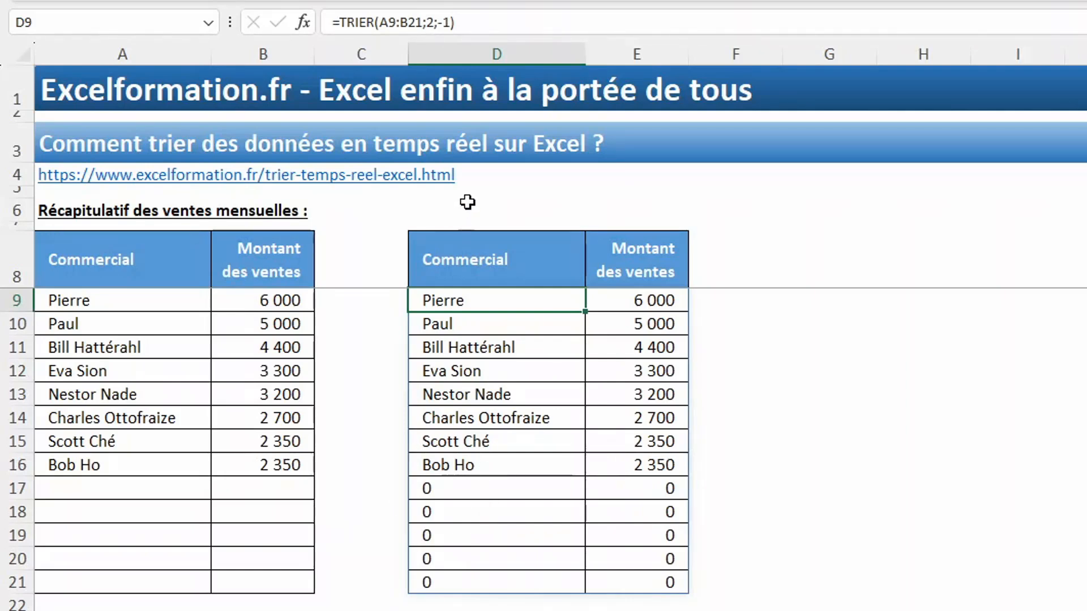
Wrap the sort formula in D9 to blank out empty rows: =SI(TRIER(A9:B21;2;-1)="";"";TRIER(A9:B21;2;-1))
left_click(468, 23)
left_click_drag(467, 24, 342, 29)
key("ctrl+c")
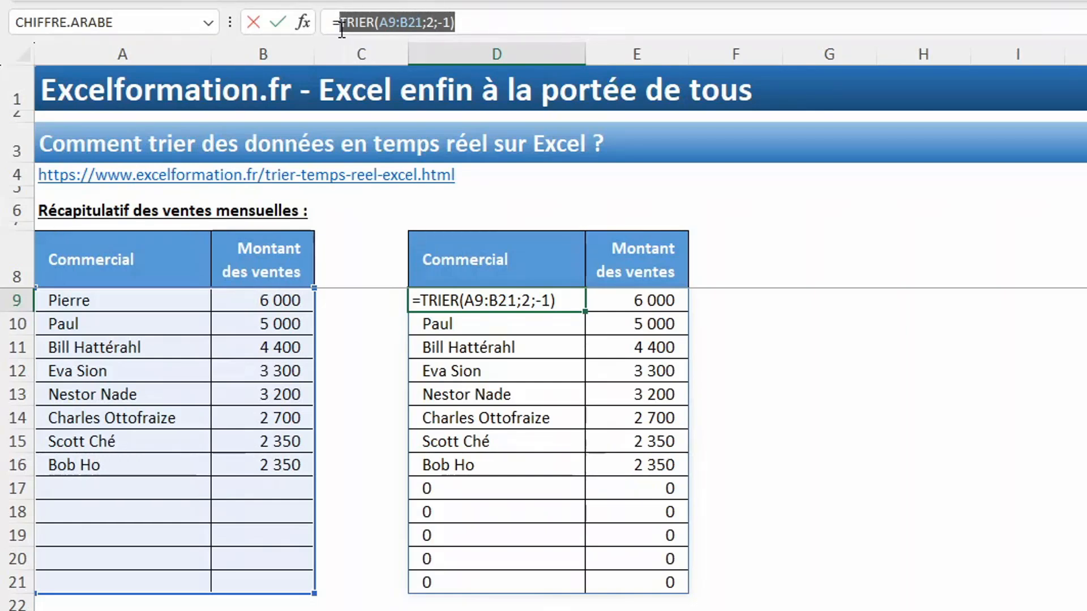
type("si(")
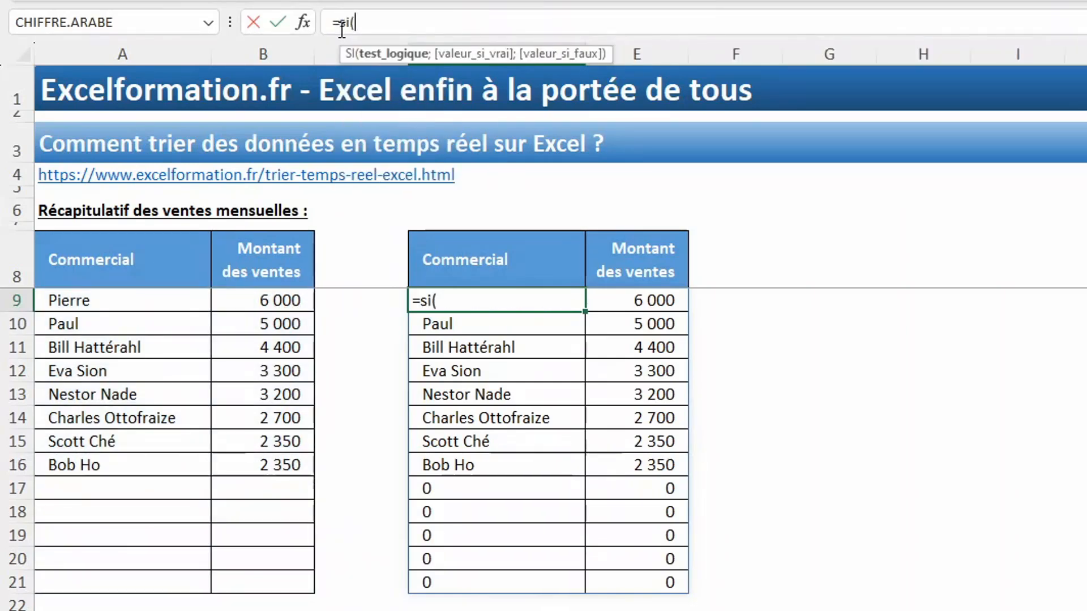
key("ctrl+v")
type("=\"\"")
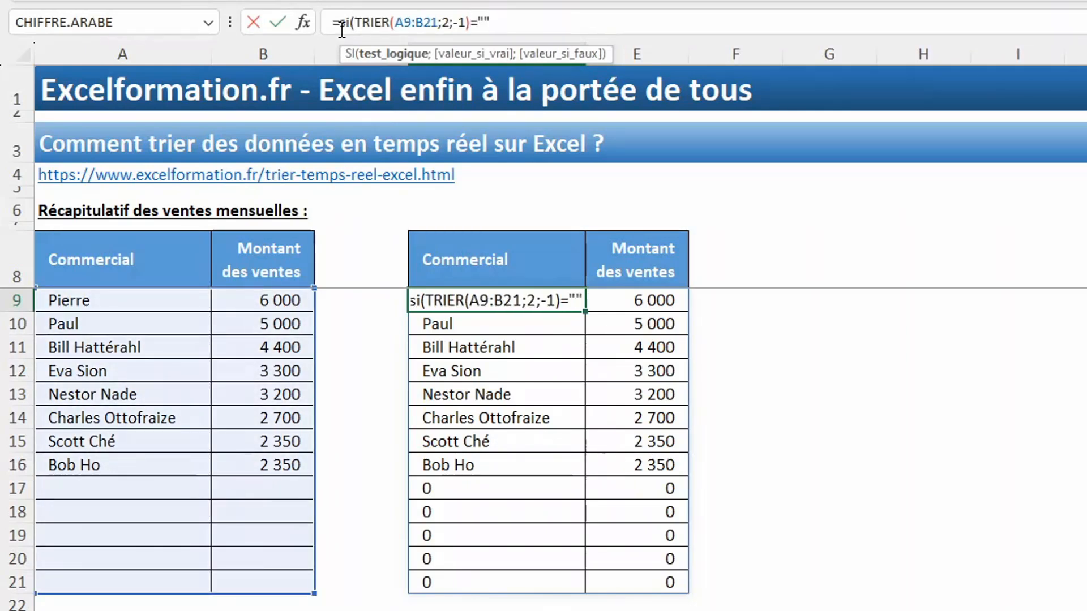
type(";\"\";")
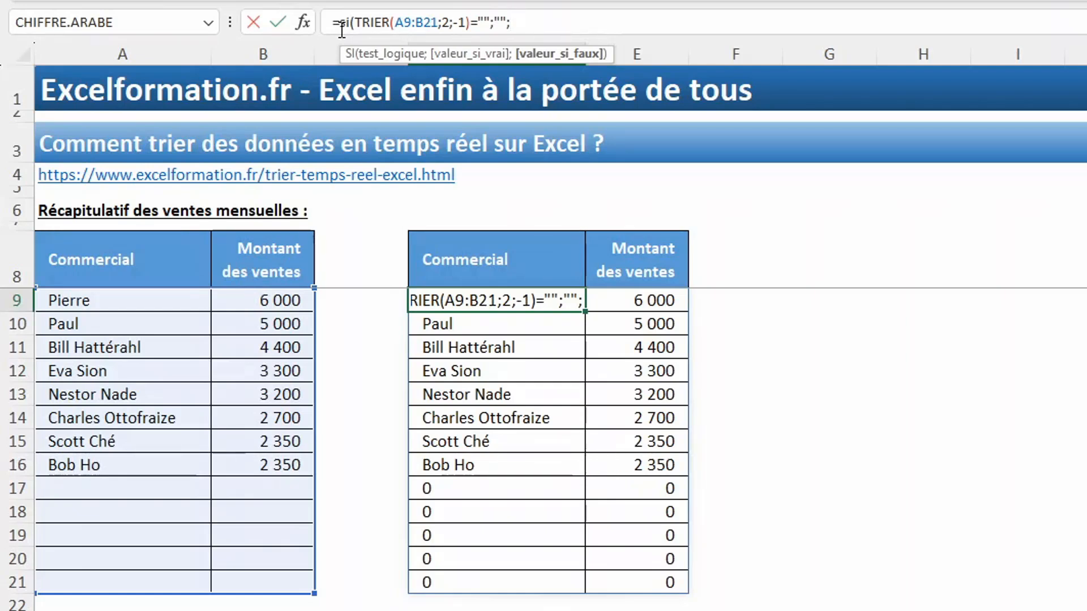
key("ctrl+v")
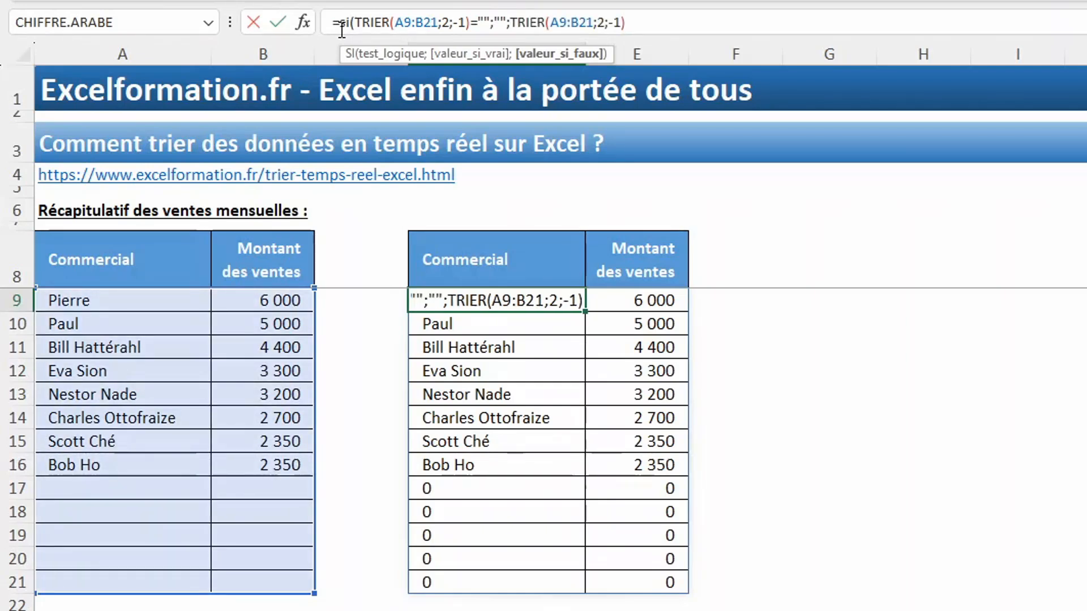
type(")")
key("Return")
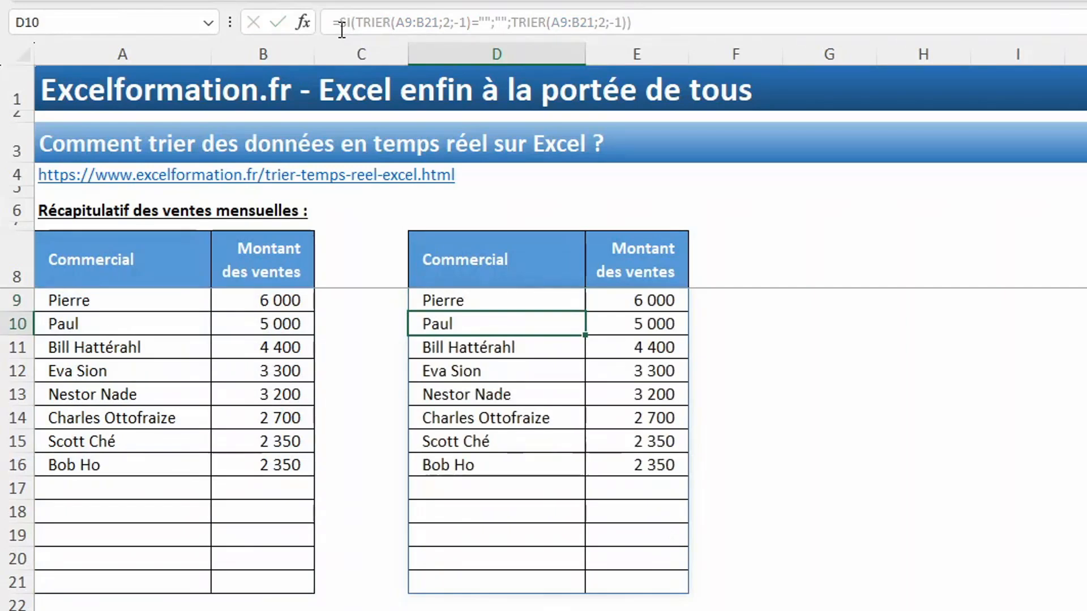
Add a new salesperson's first name with sales of 3000 in row 17 of the source table, and check the sorted copy
left_click(103, 493)
type("Jack")
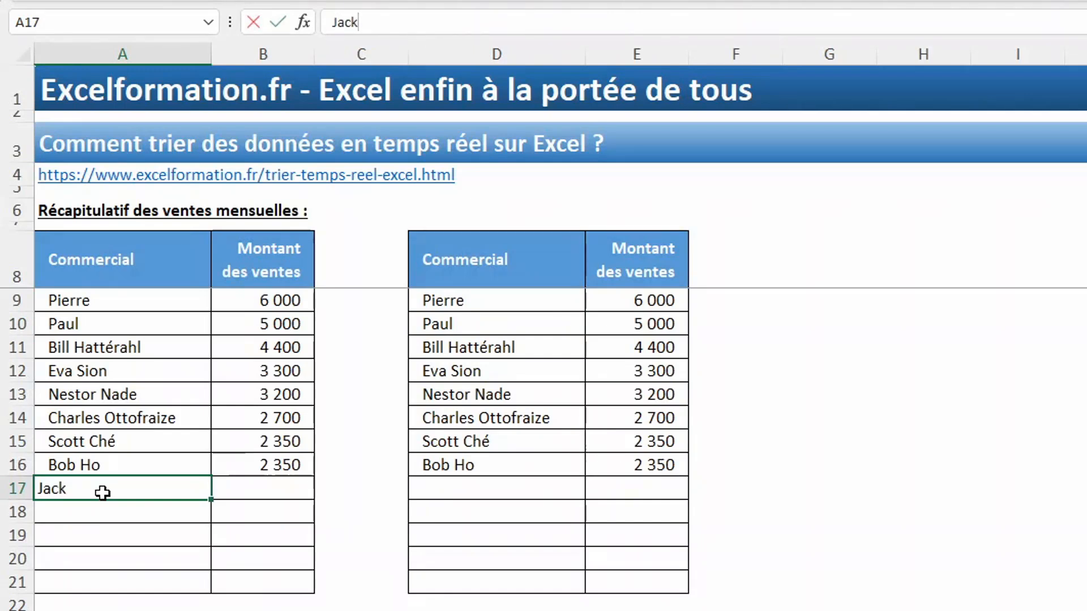
key("Tab")
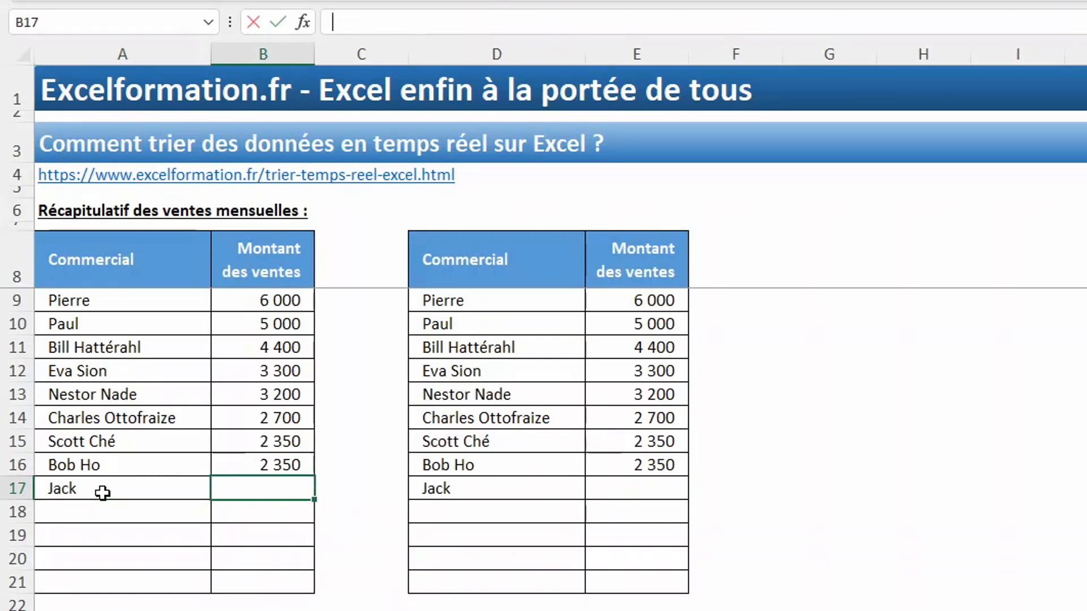
type("3000")
key("Return")
left_click(493, 418)
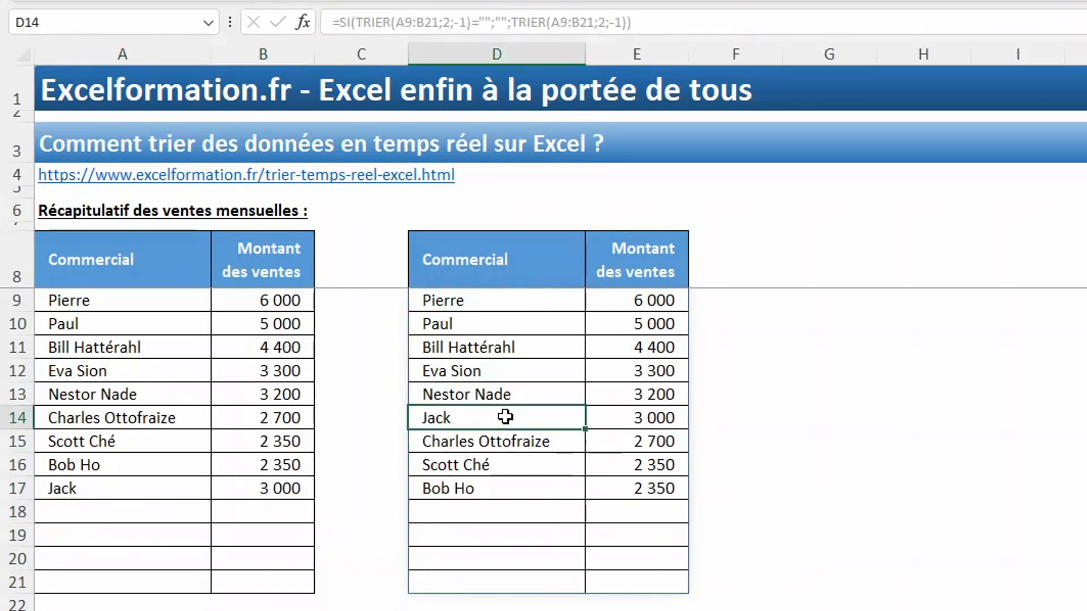
left_click(543, 296)
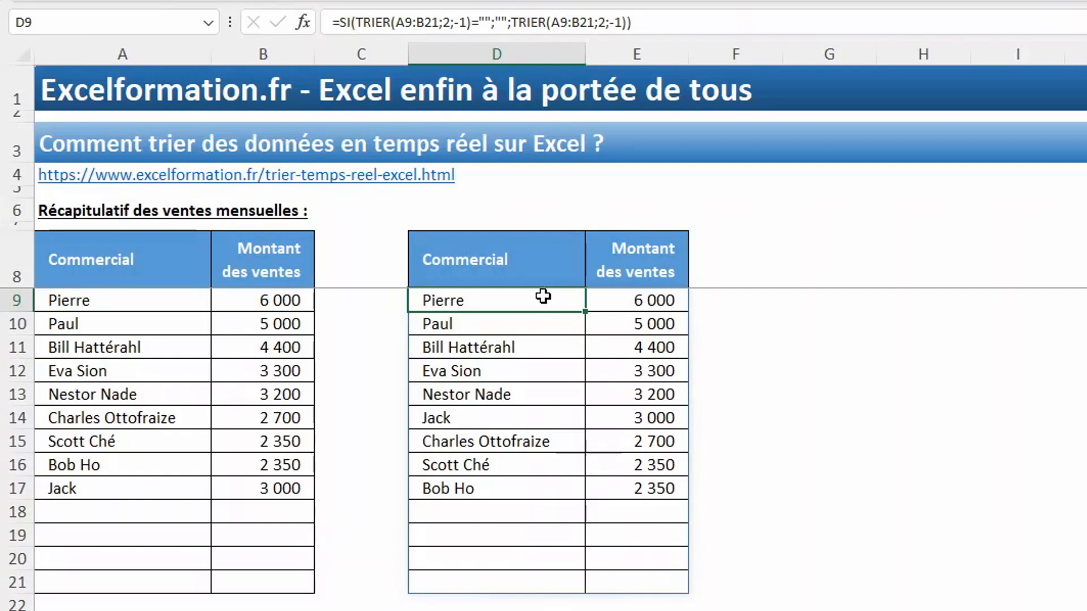
left_click(510, 277)
mouse_move(511, 277)
left_mouse_down()
mouse_move(694, 541)
mouse_move(659, 579)
left_mouse_up()
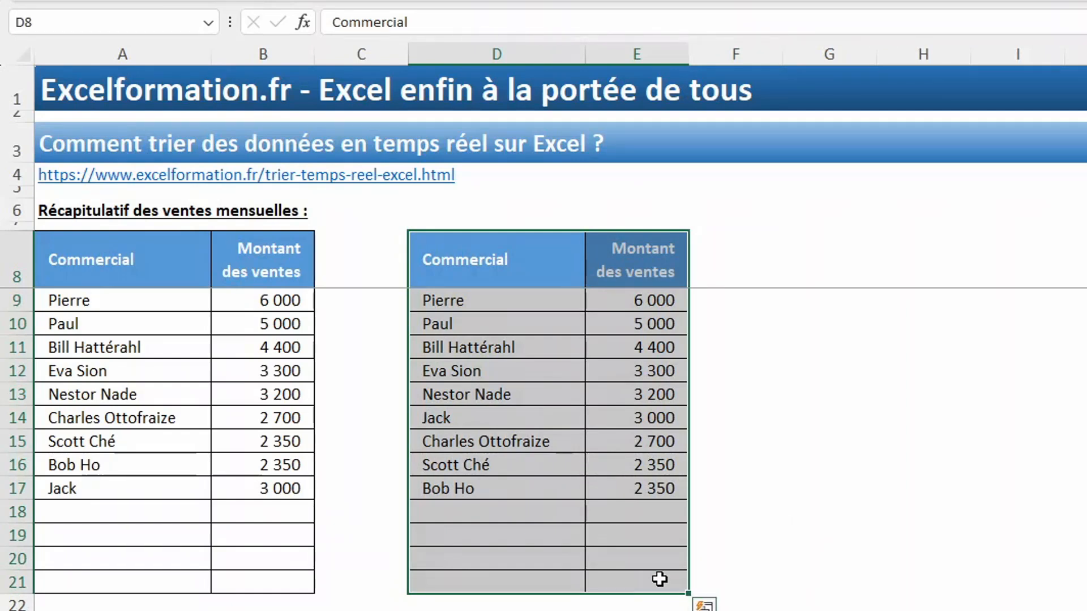
left_click_drag(119, 270, 253, 572)
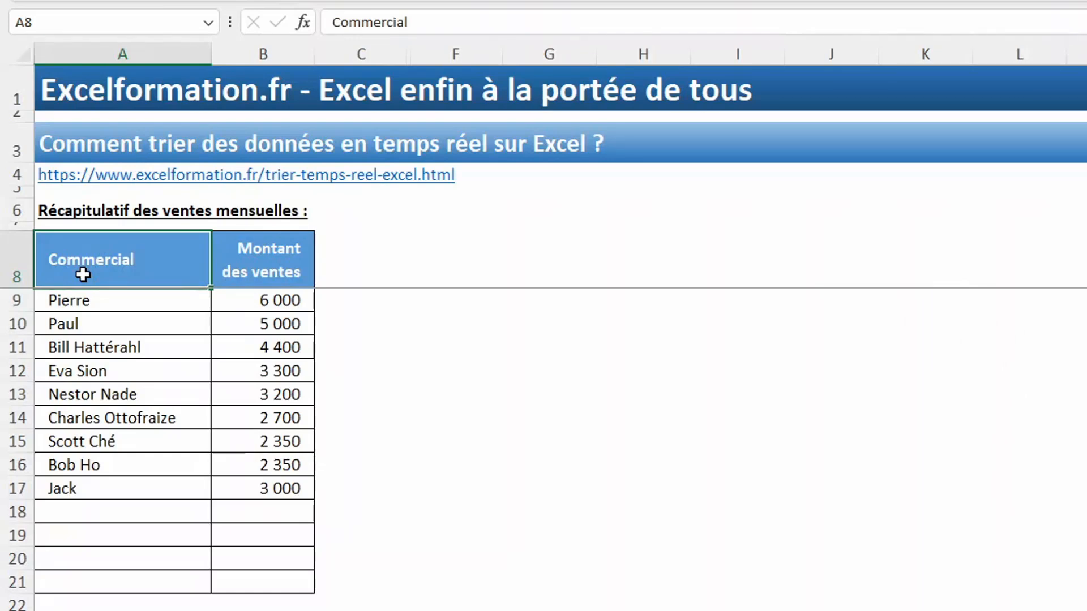
key("alt+F11")
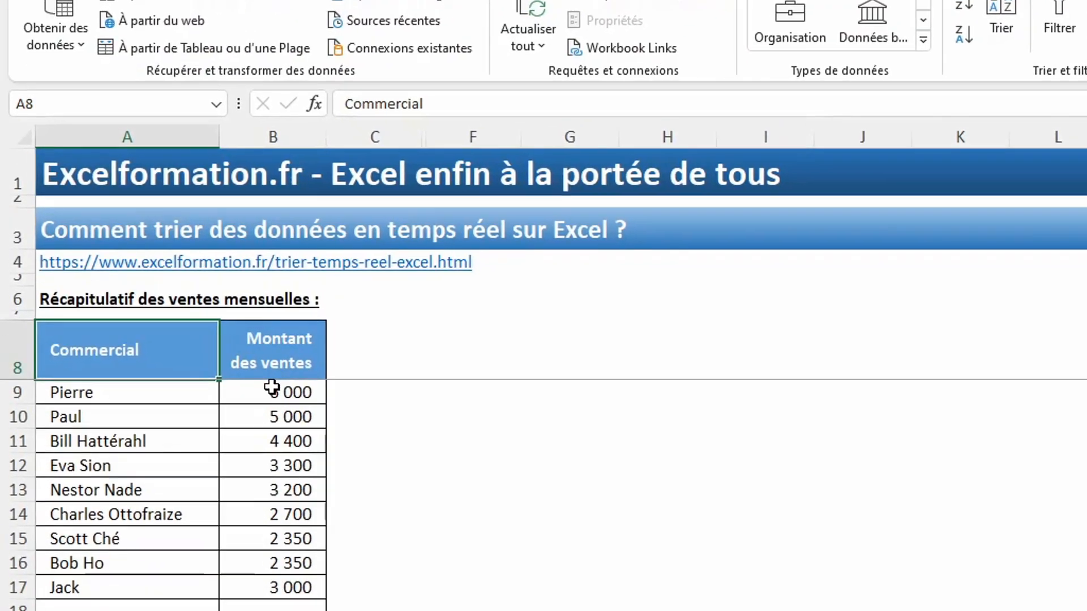
left_click(270, 391)
left_click_drag(283, 277, 280, 592)
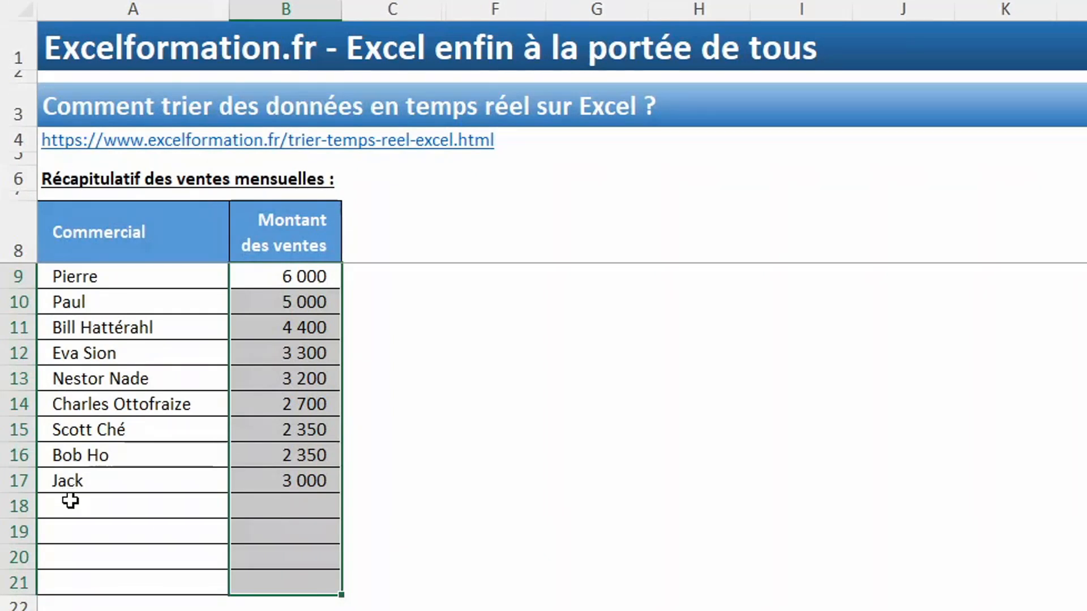
left_click(70, 500)
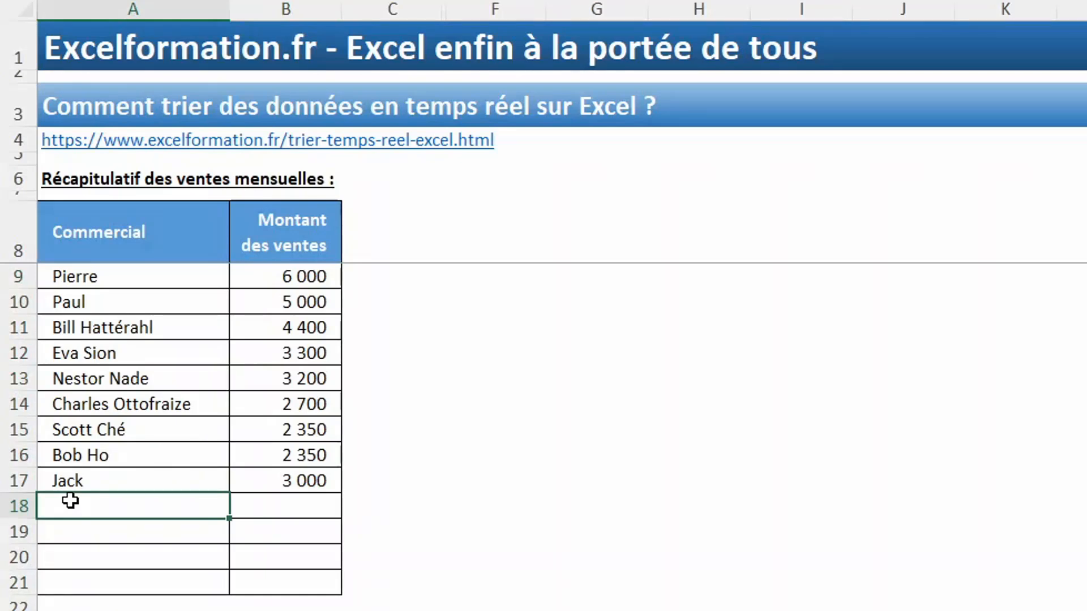
left_click(265, 503)
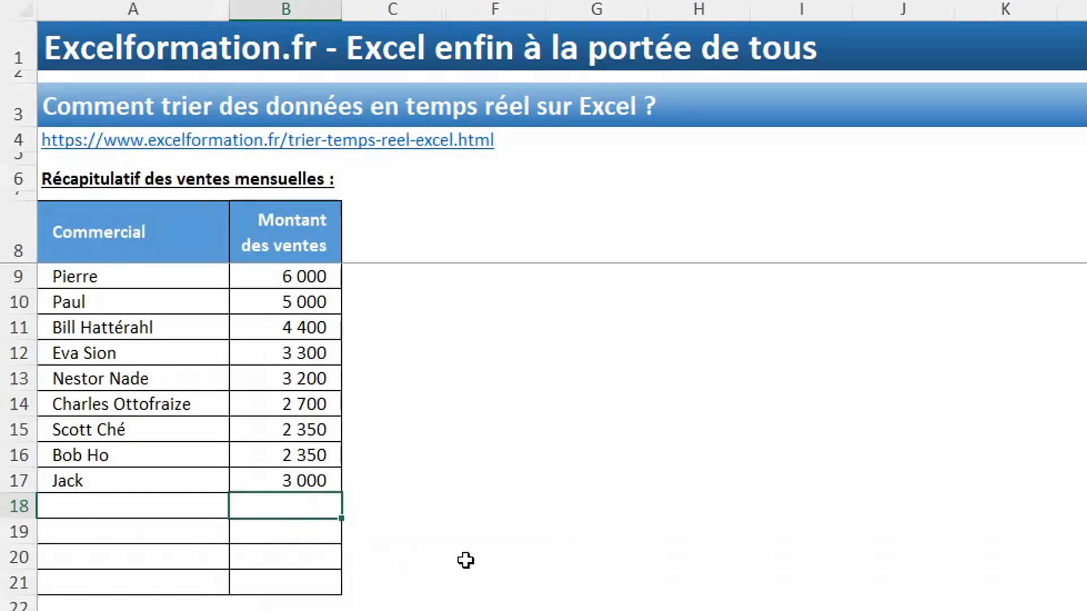
Switch to the VBA editor, open the code module of Feuil2 (excelformation.fr), and create a Worksheet_Change event procedure
key("alt+F11")
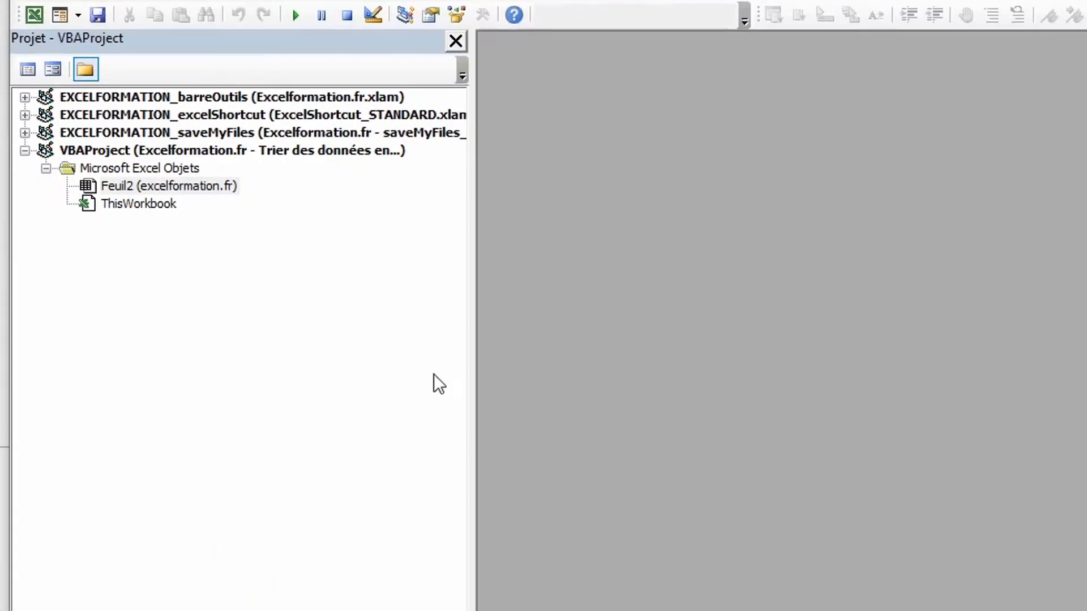
double_click(175, 189)
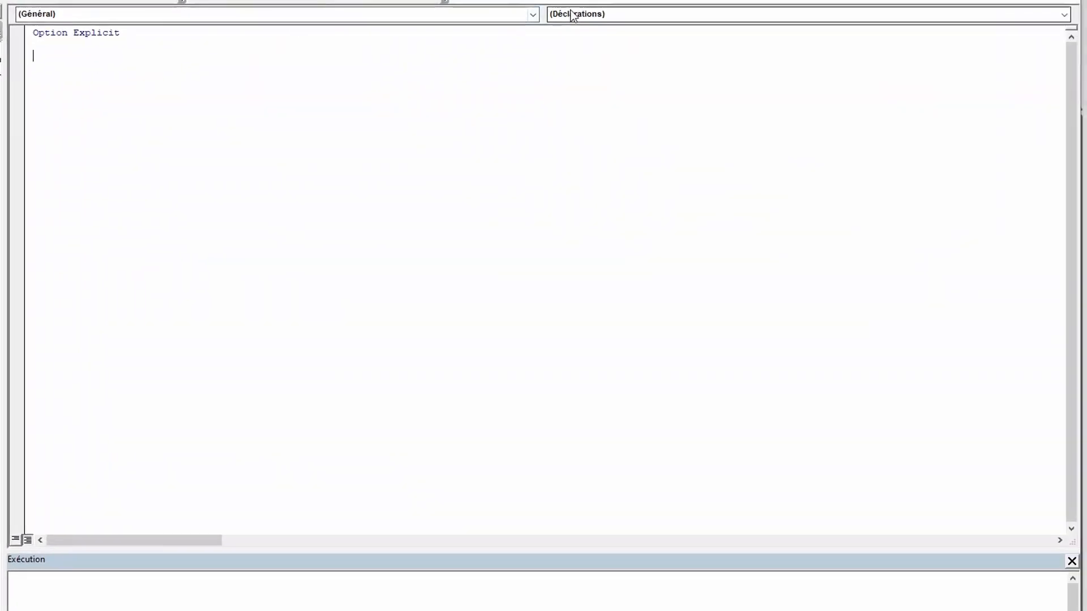
left_click(532, 15)
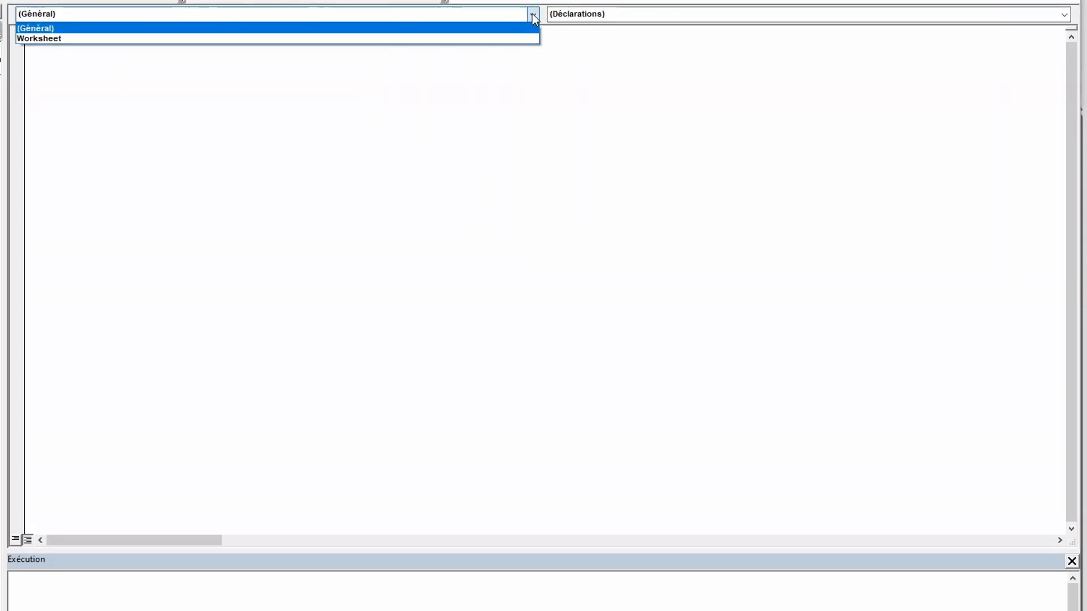
left_click(386, 38)
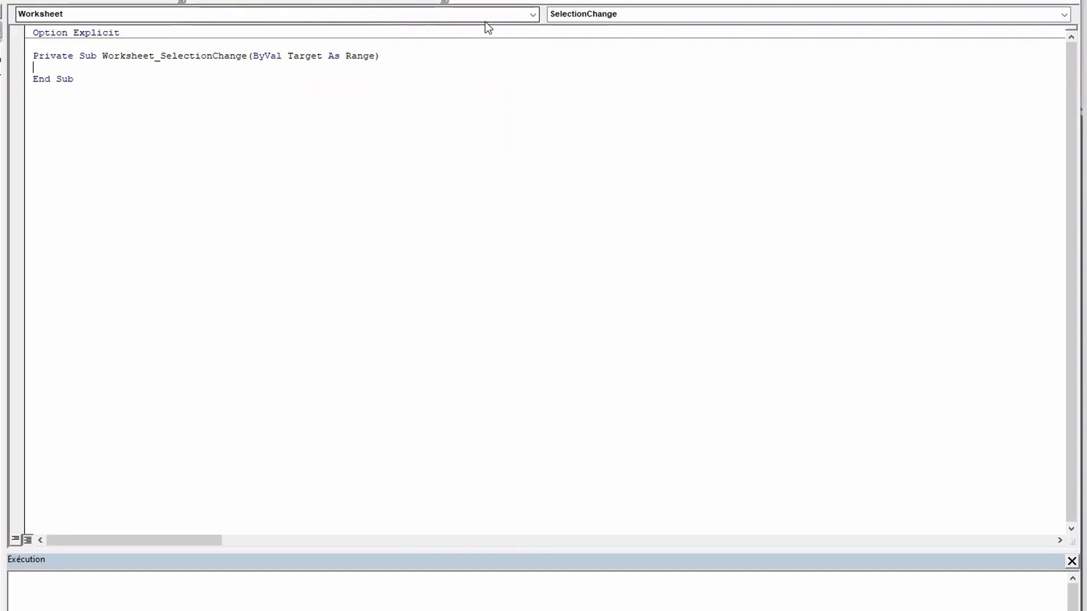
left_click(562, 15)
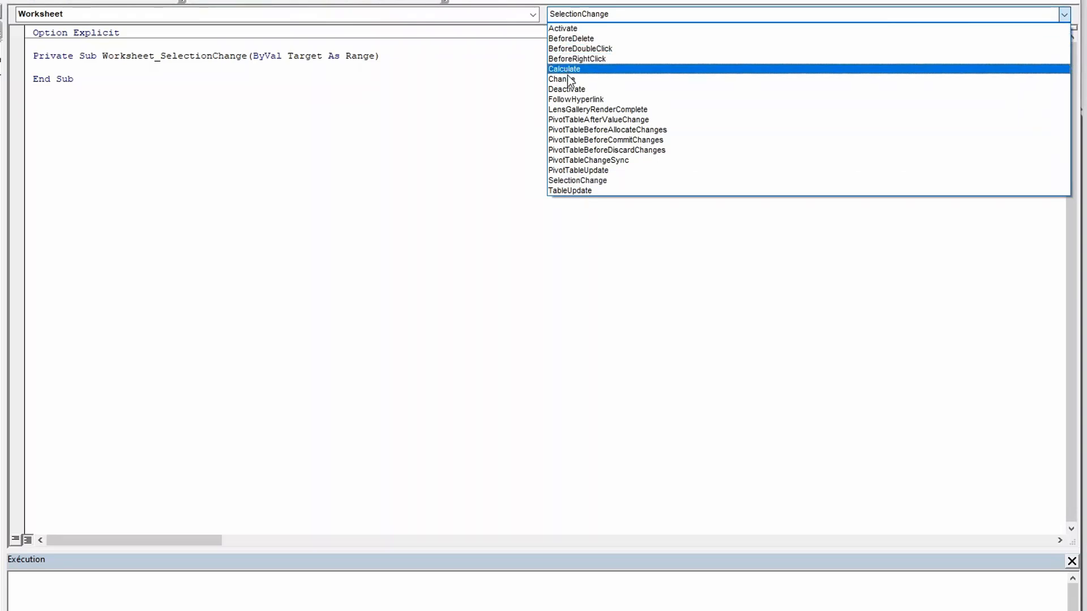
left_click(571, 81)
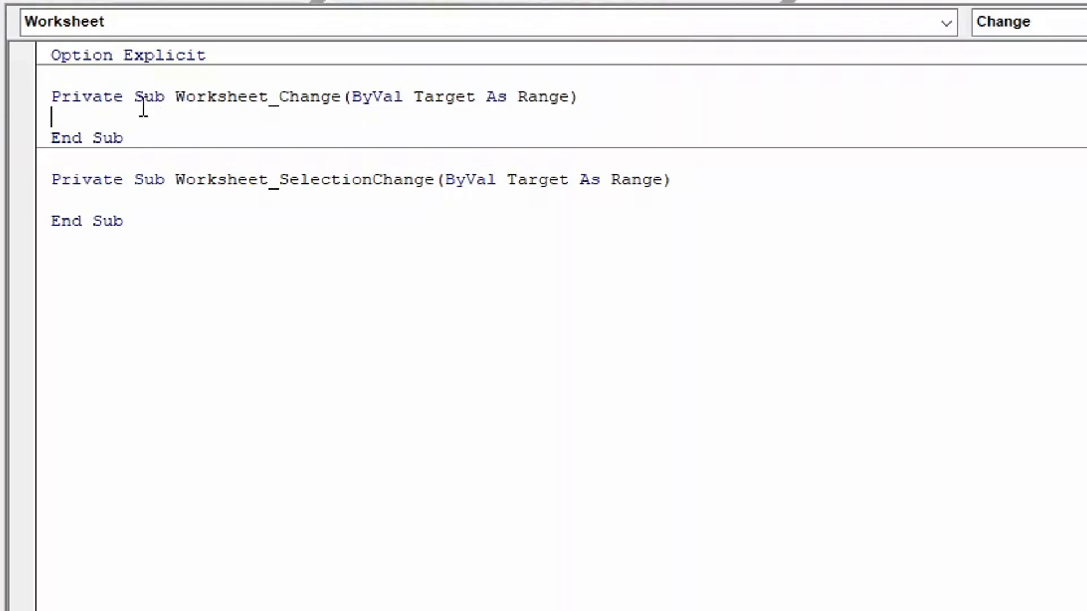
Delete the empty Worksheet_SelectionChange procedure from the sheet's code module
left_click_drag(168, 230, 25, 175)
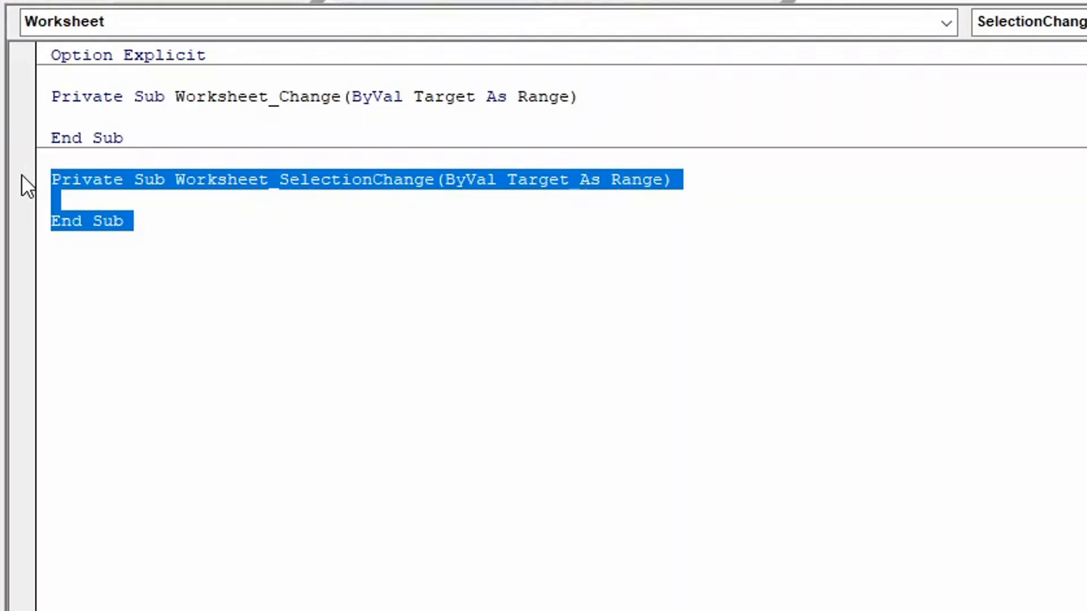
key("Delete")
key("BackSpace")
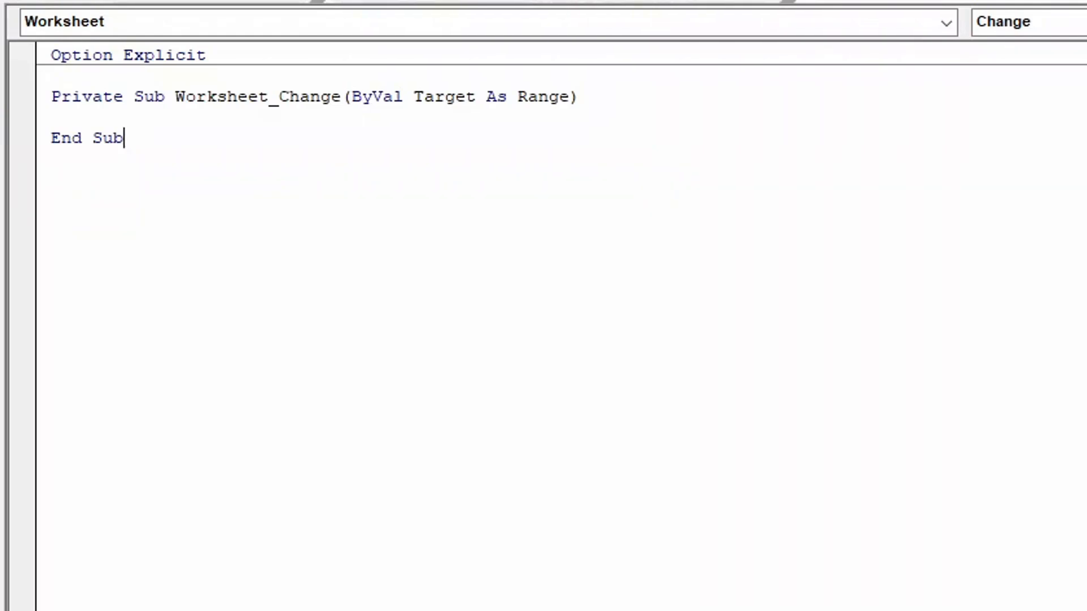
Add the indented line Application.EnableEvents = False inside the Worksheet_Change procedure
left_click(52, 118)
double_click(434, 96)
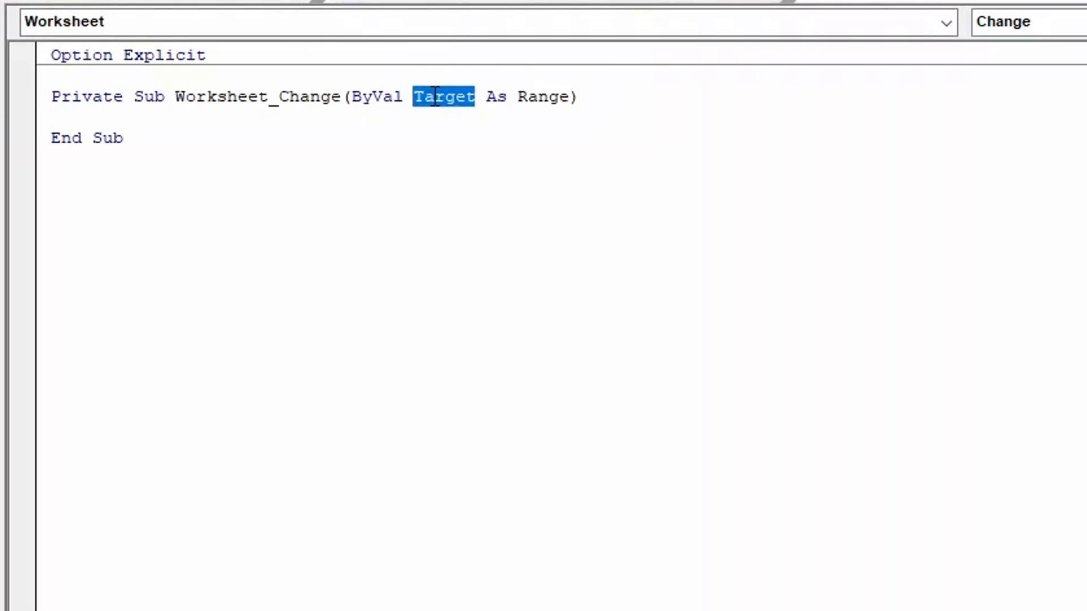
left_click(405, 117)
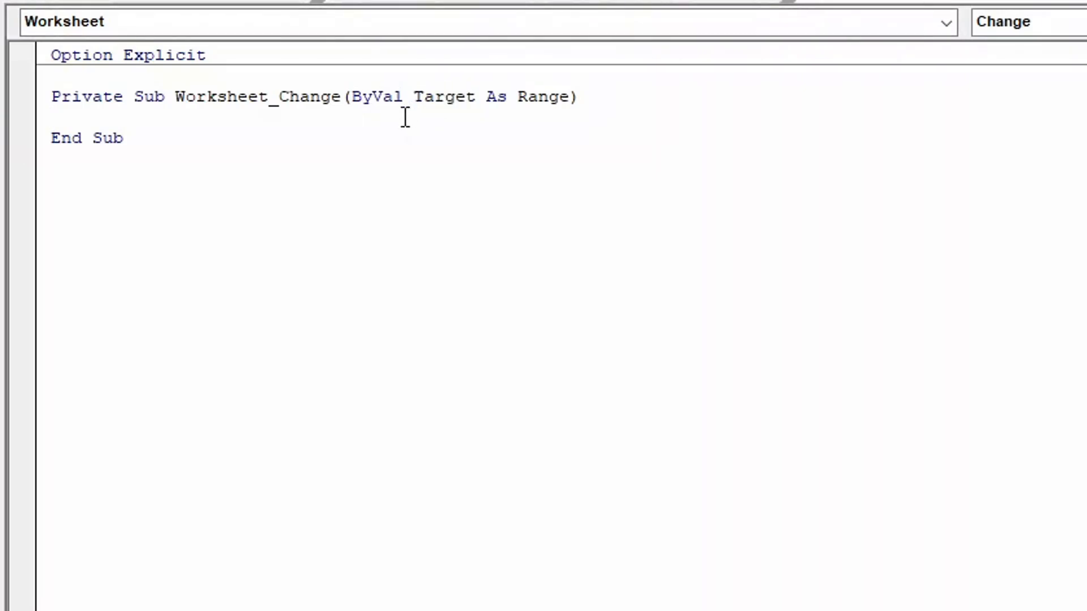
key("Return")
key("Tab")
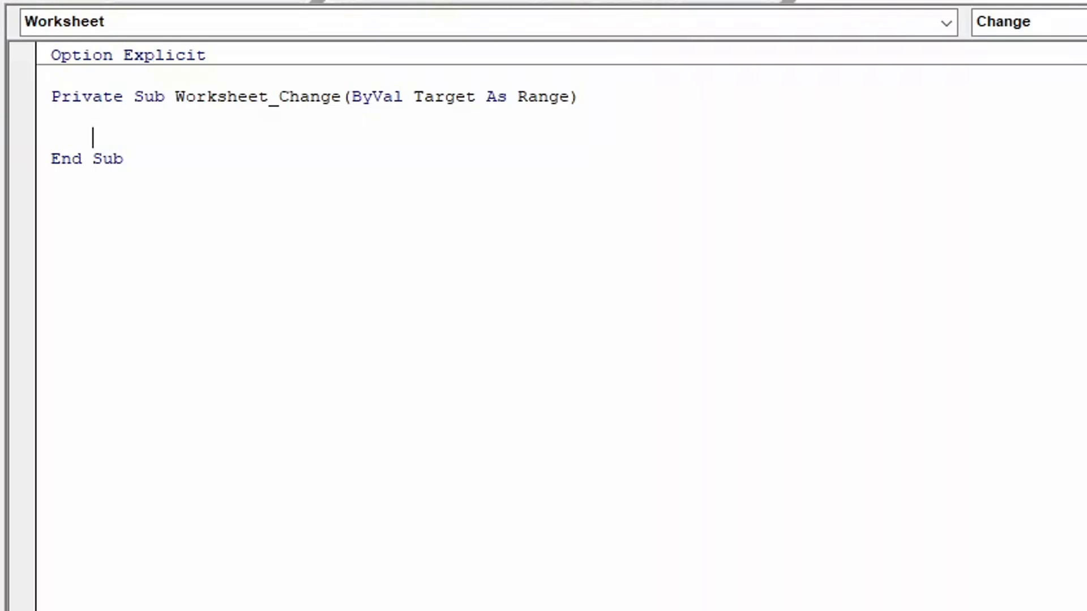
type("application")
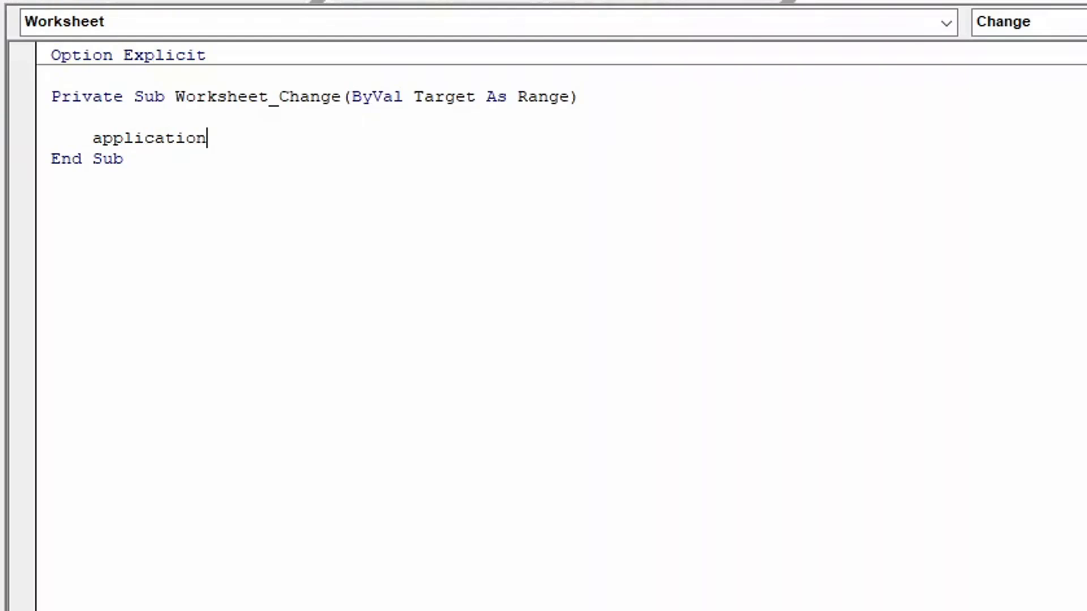
type(".ena")
key("Down")
key("Down")
key("Down")
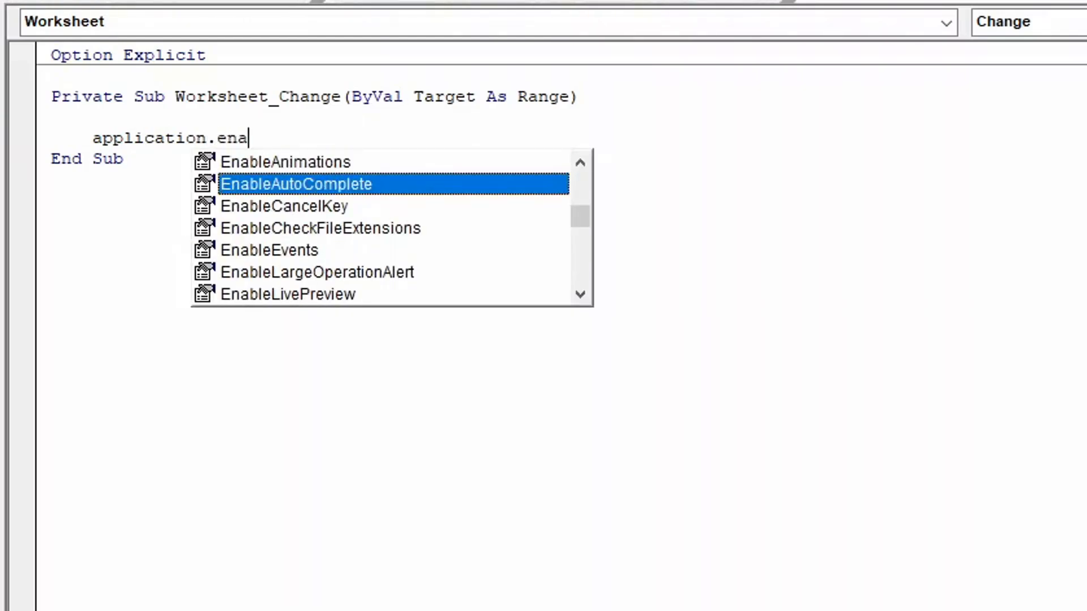
key("Down")
key("Tab")
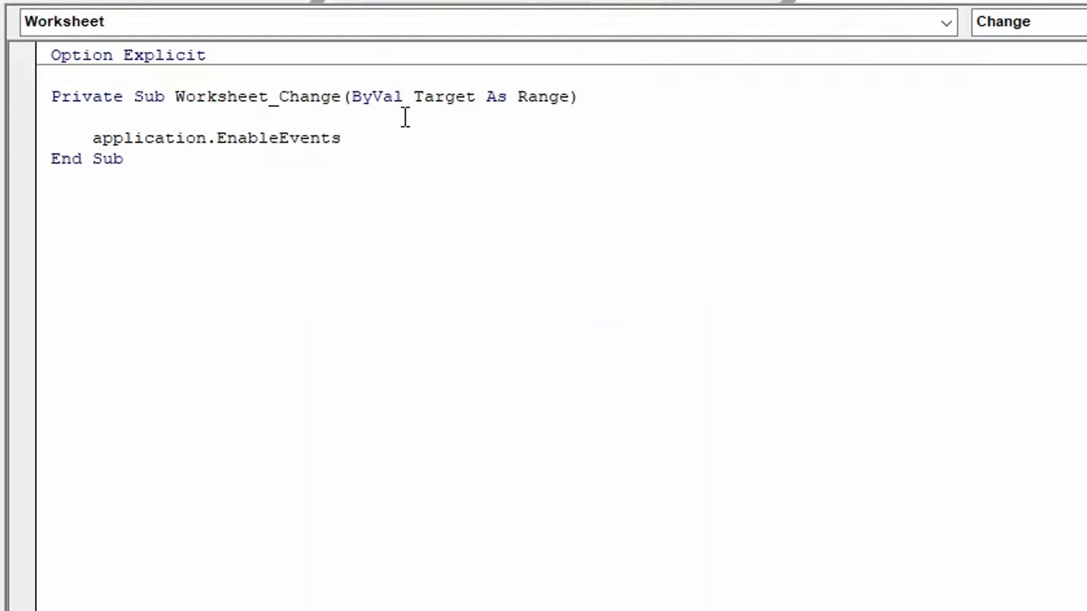
type("= false")
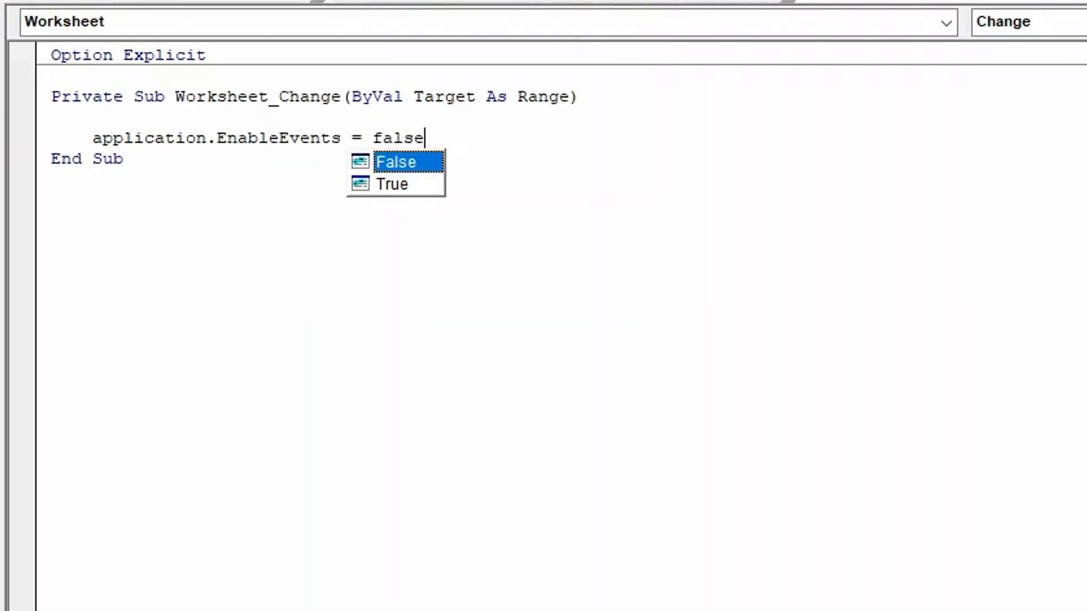
key("Return")
Duplicate the EnableEvents line below a blank line in Worksheet_Change and set the copy's value to True
key("Up")
key("shift+Down")
key("ctrl+c")
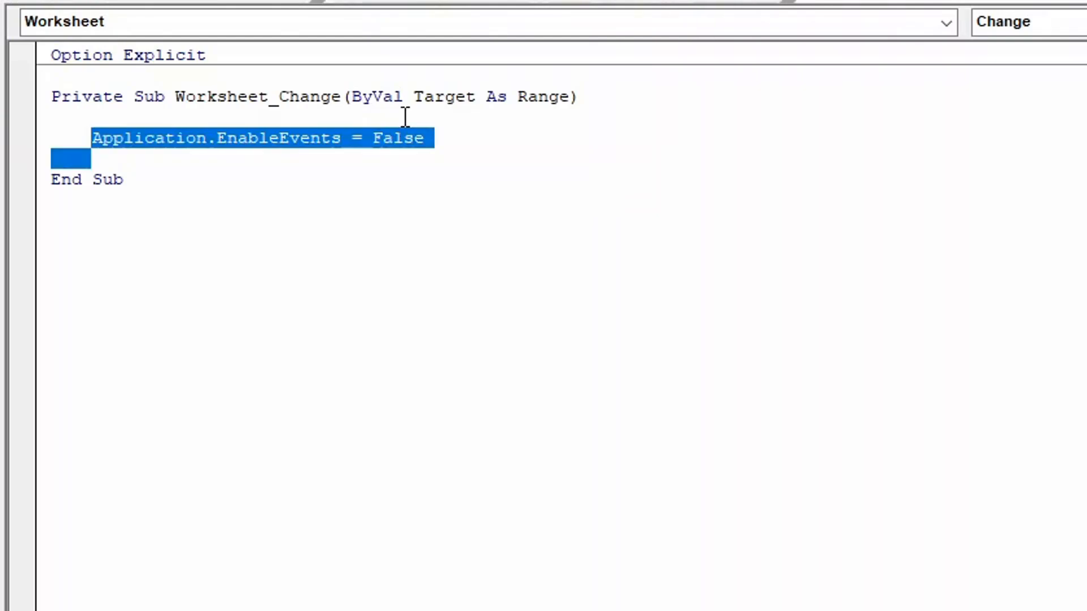
key("Down")
key("Up")
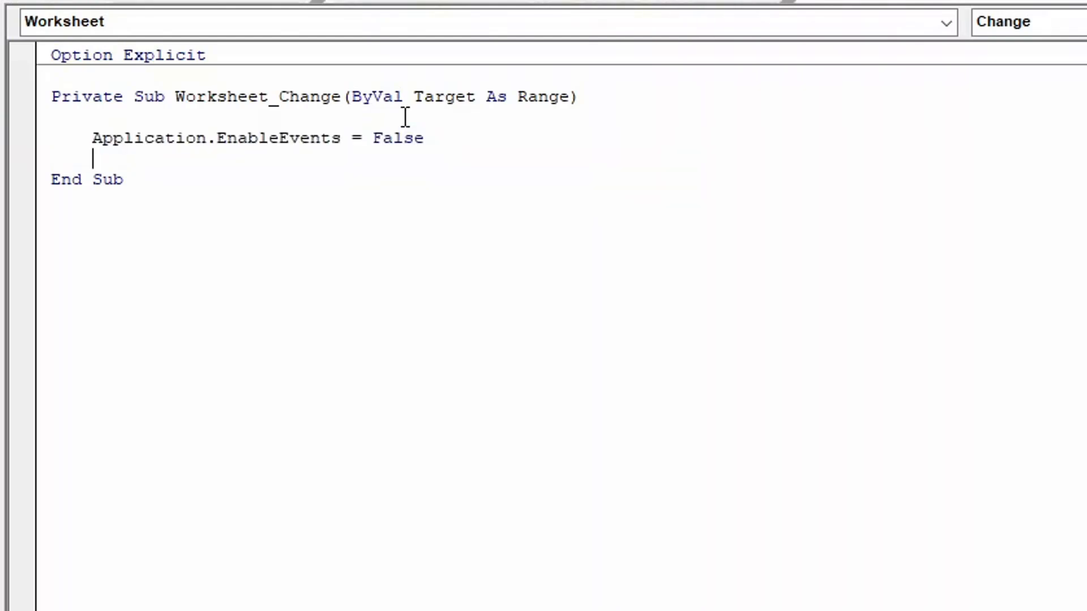
key("Return")
key("ctrl+v")
key("Left")
key("Left")
key("Left")
key("Left")
key("Left")
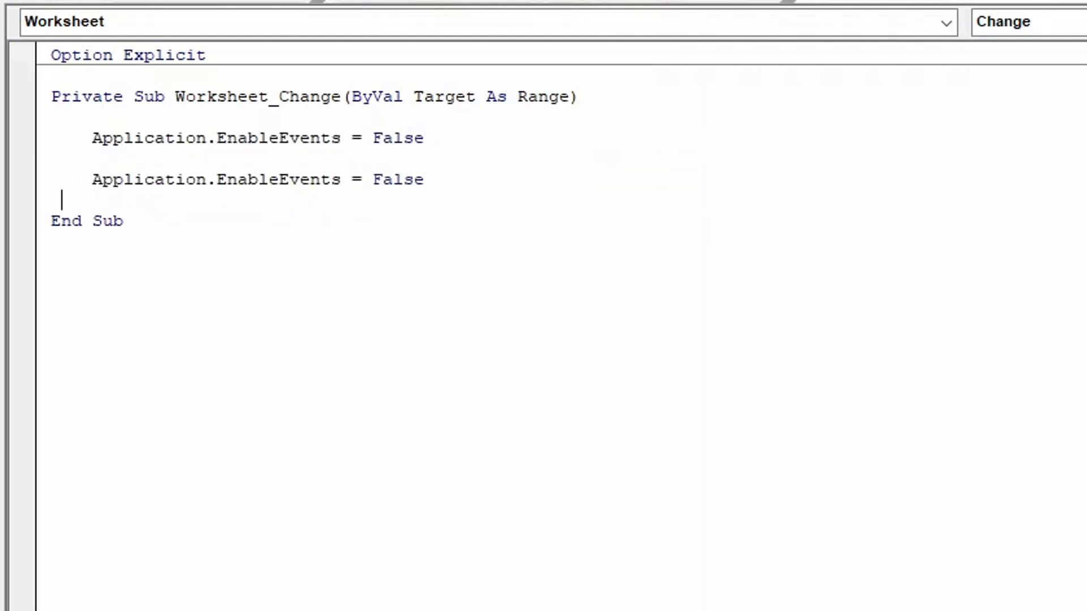
key("ctrl+shift+Left")
type("true")
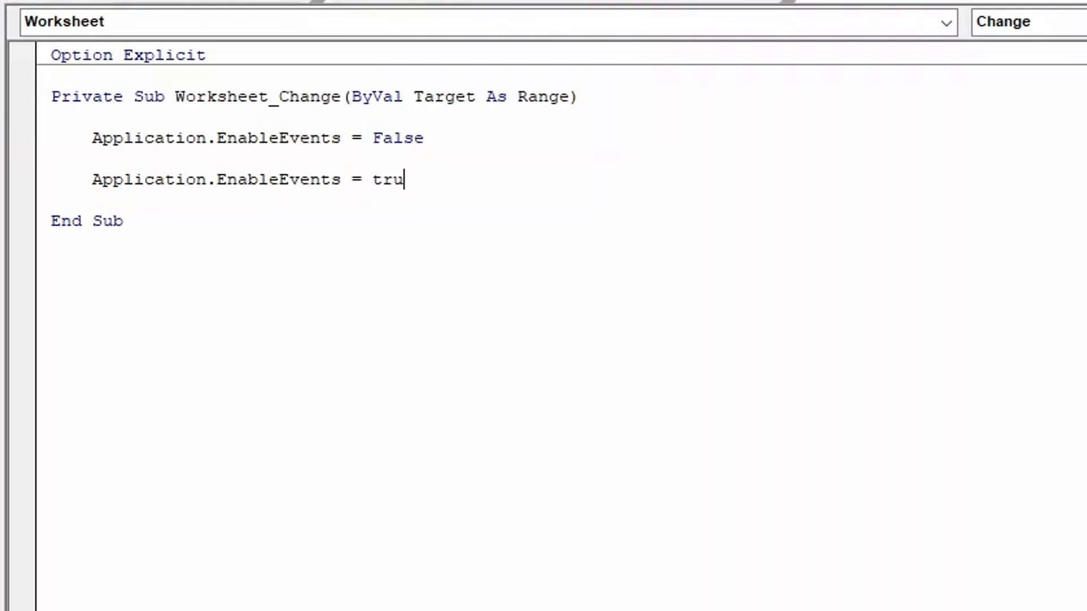
Insert several blank lines between the EnableEvents = False and EnableEvents = True lines of Worksheet_Change
key("Up")
key("Return")
key("Return")
key("Return")
key("Return")
key("Return")
key("Up")
key("Up")
key("Up")
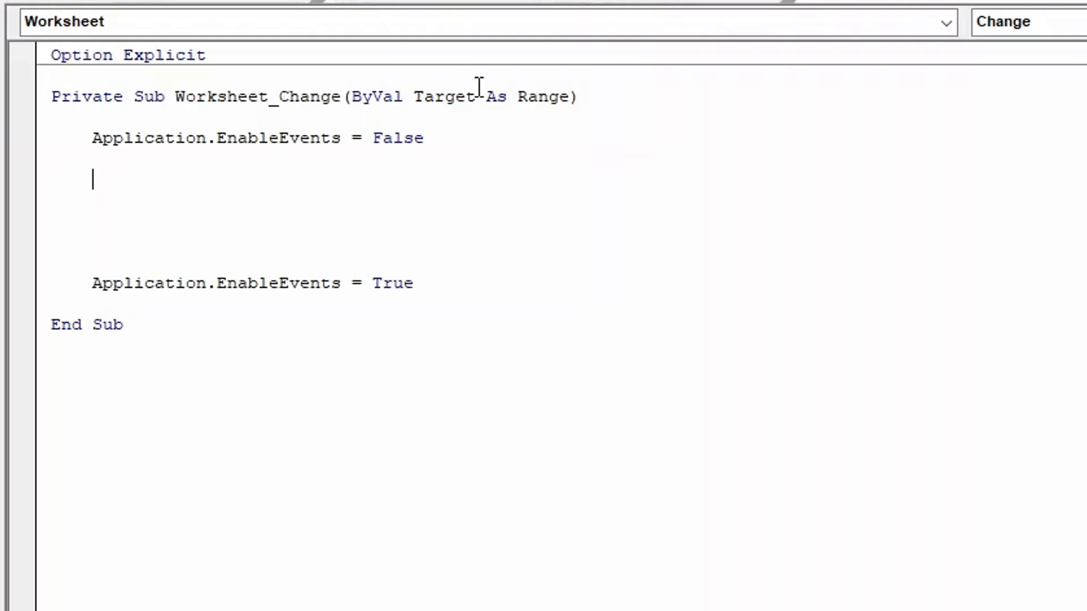
Write the condition "if intersect(target, [b9:b21]) is nothing" between the two EnableEvents lines
type("if")
type("intersect")
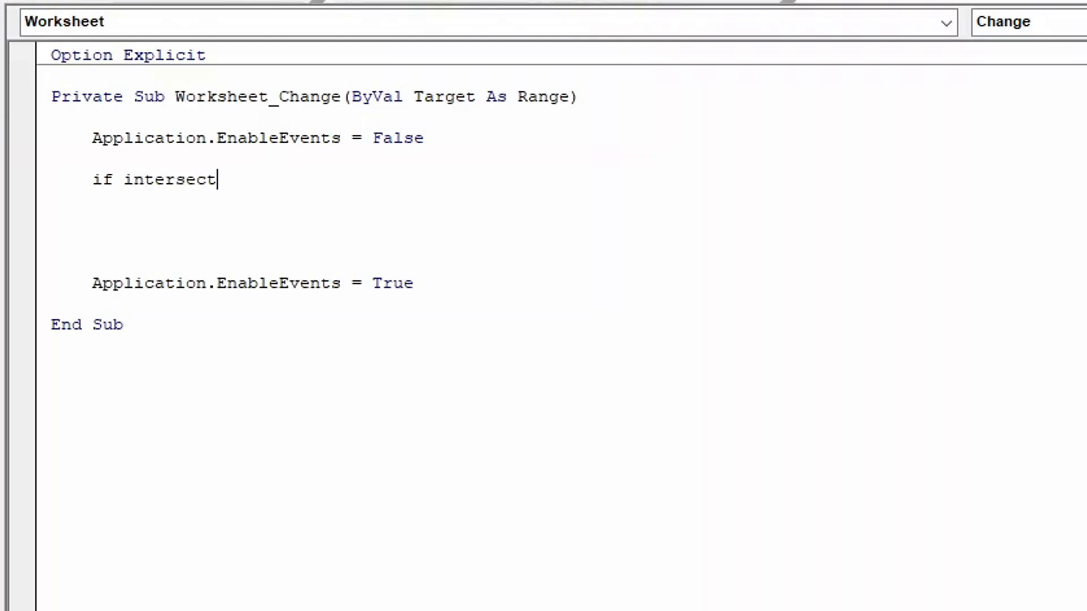
type("(")
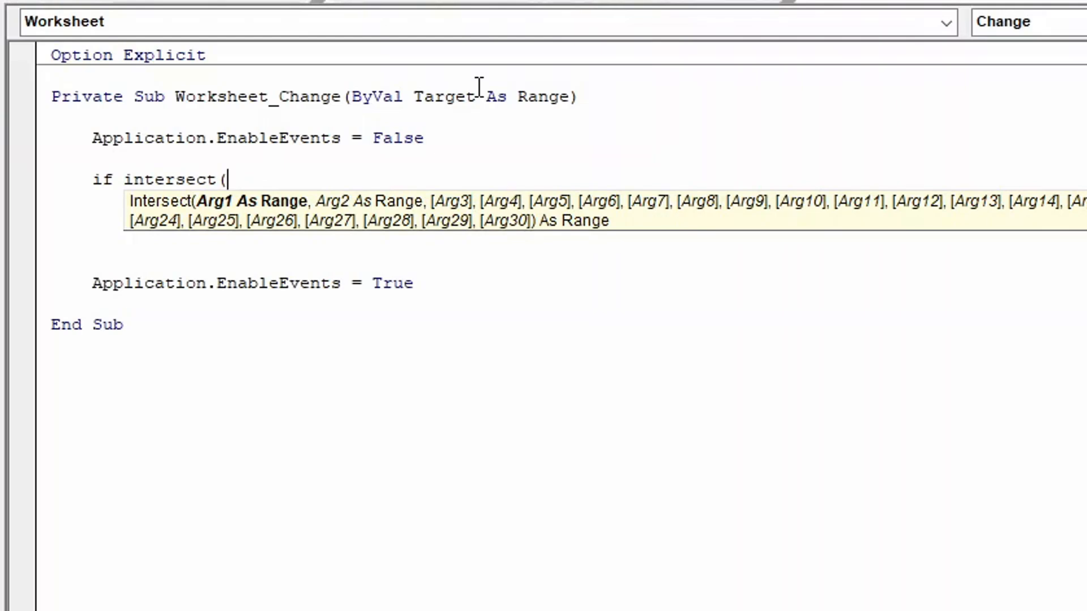
type("target, ")
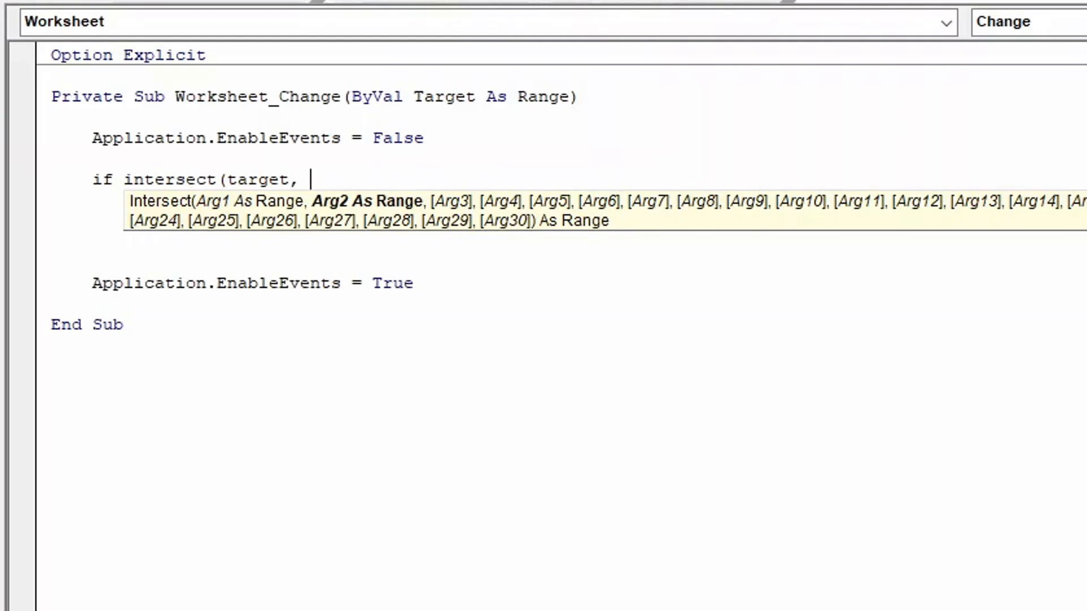
type("[b9:b21])")
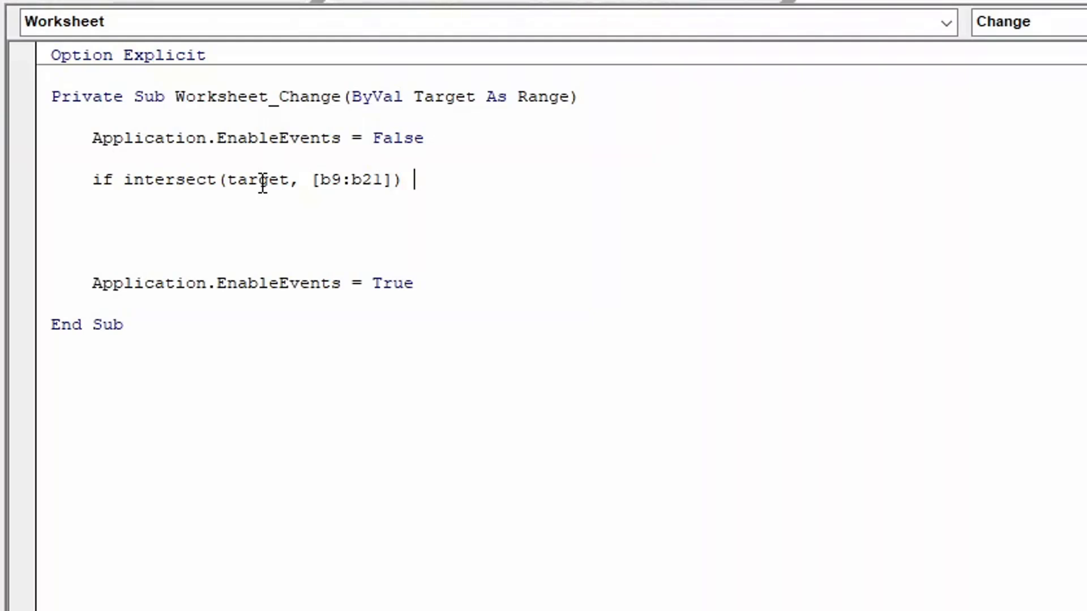
type("is no")
type("hti")
key("BackSpace")
key("BackSpace")
key("BackSpace")
type("thing")
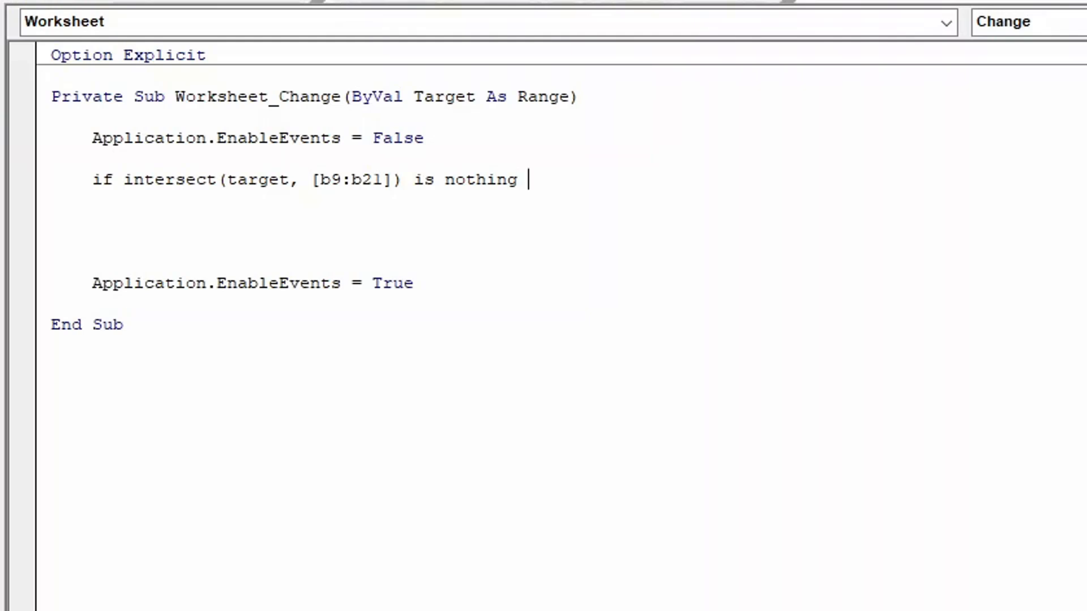
Negate the Intersect condition with Not, complete it with Then, and close the block with End If around an indented line
left_click(133, 180)
type("not")
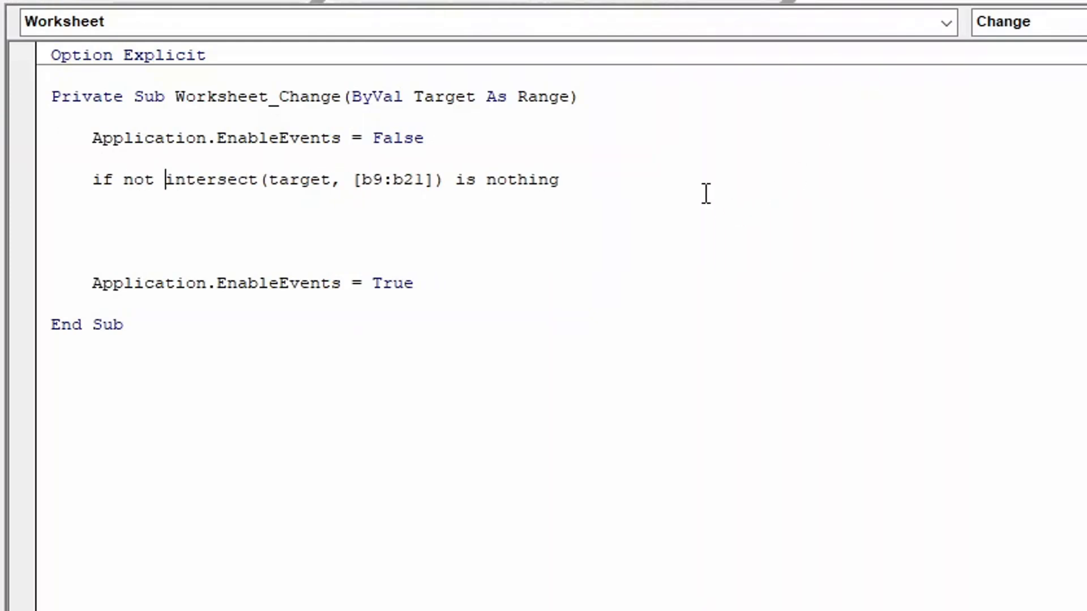
left_click(650, 180)
type("then")
key("Return")
type("end if")
key("Up")
key("Tab")
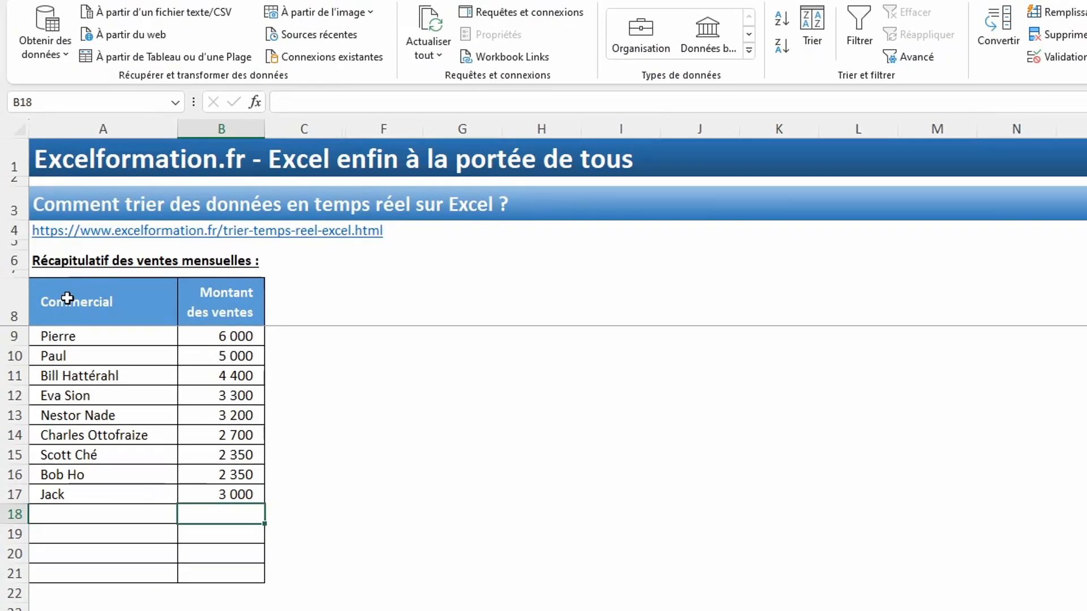
Select table range A8:B21 on the worksheet and write [a8:b21].sort key1:=[b8], order1:=xlDescending inside the If block
left_click(67, 298)
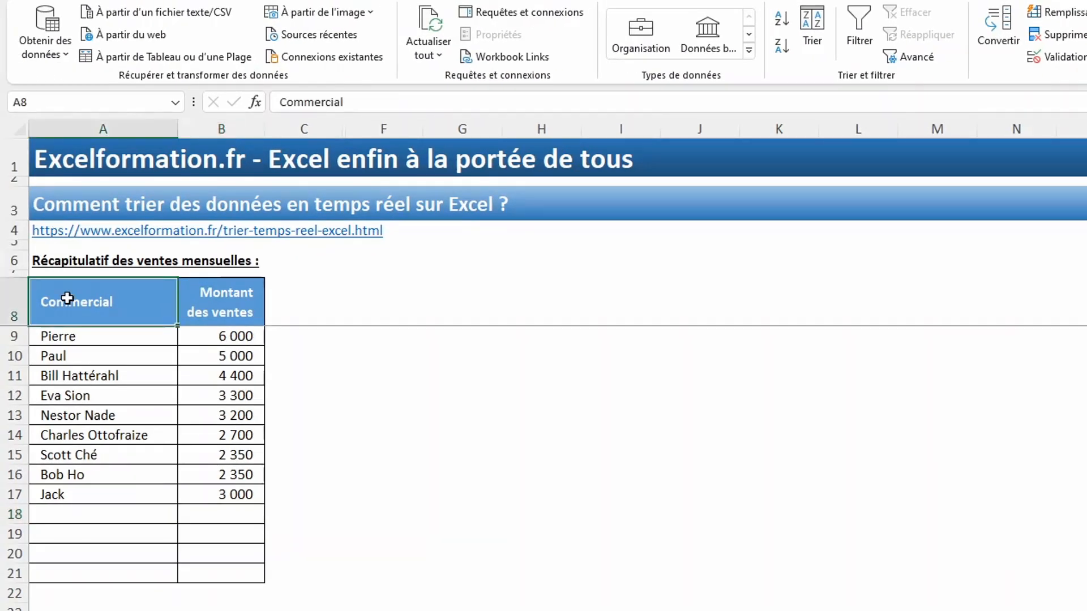
left_click_drag(67, 298, 207, 575)
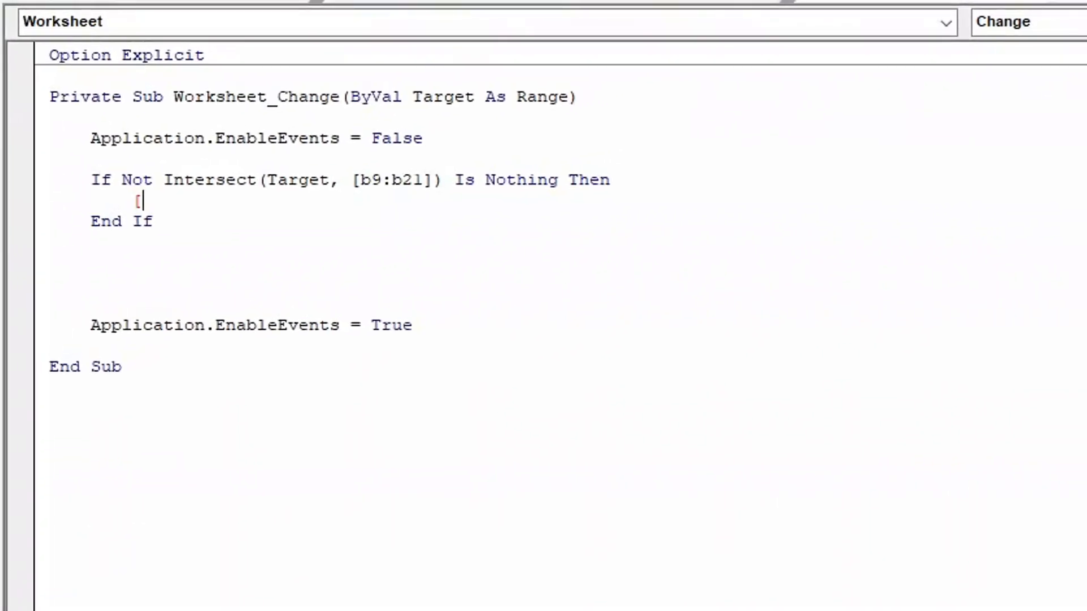
type("a8:b21")
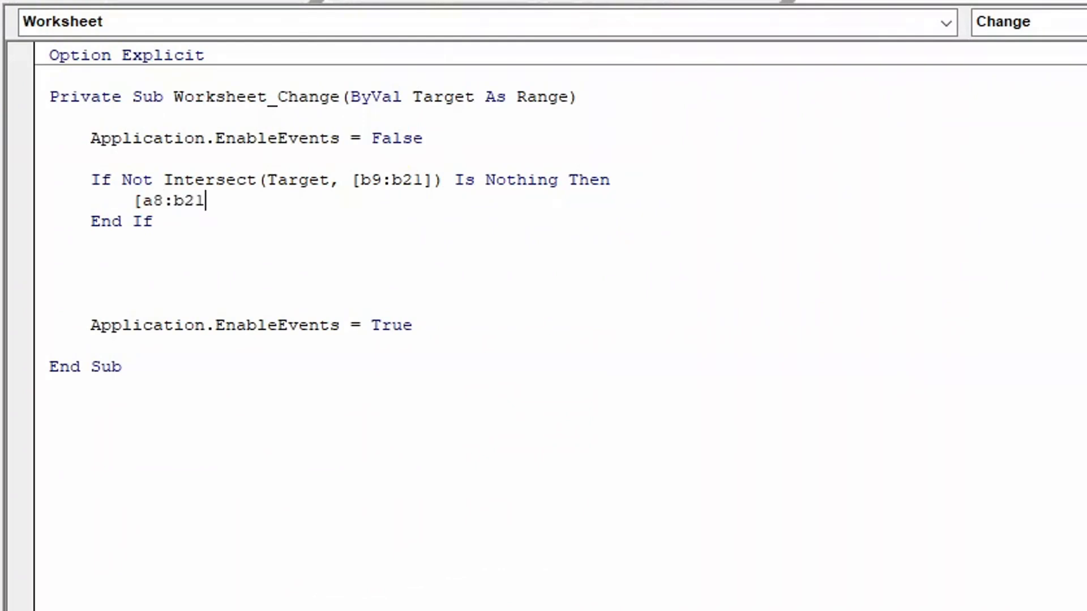
type("].sort key")
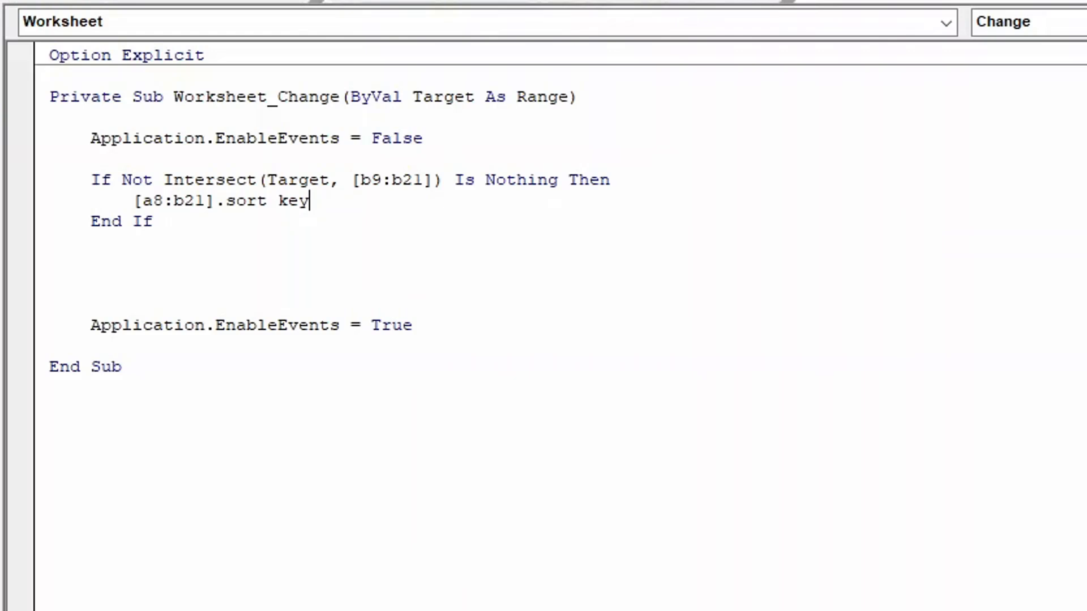
type("1:=[b8")
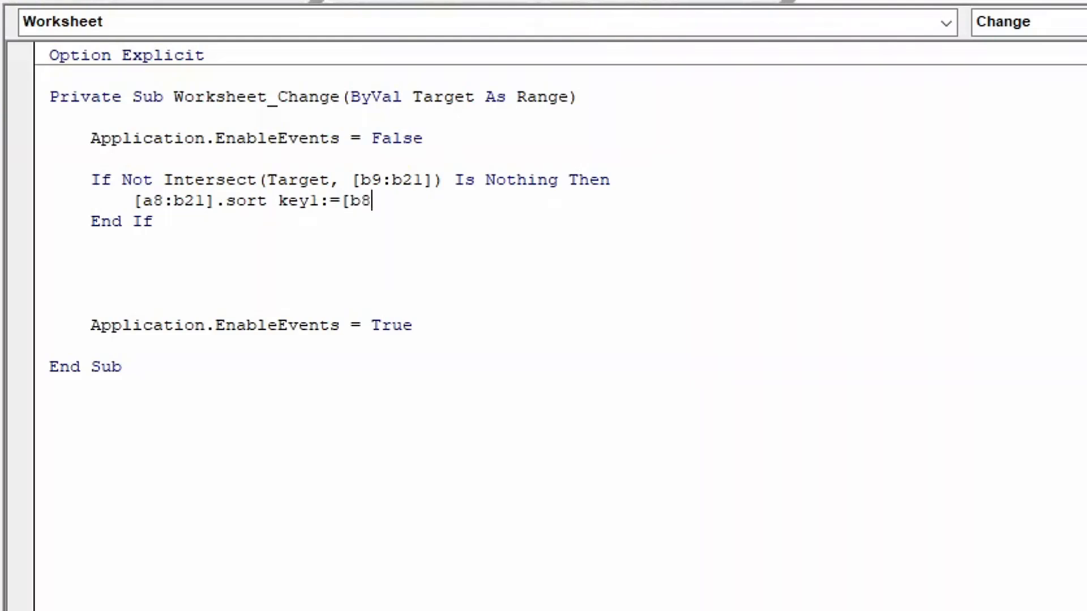
type("], order1")
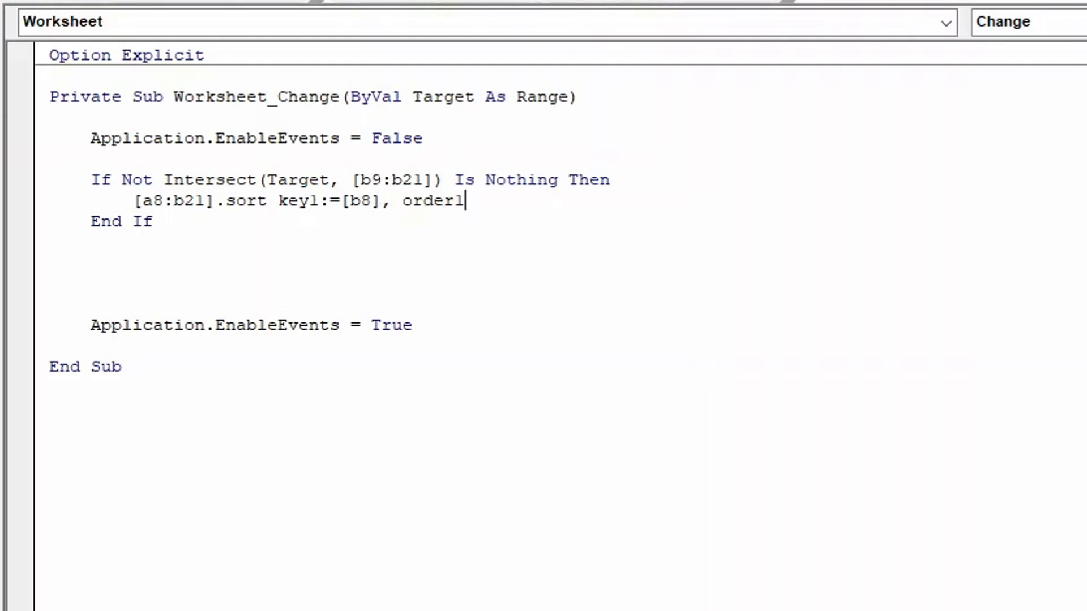
type(":=xl")
key("ctrl+space")
type("des")
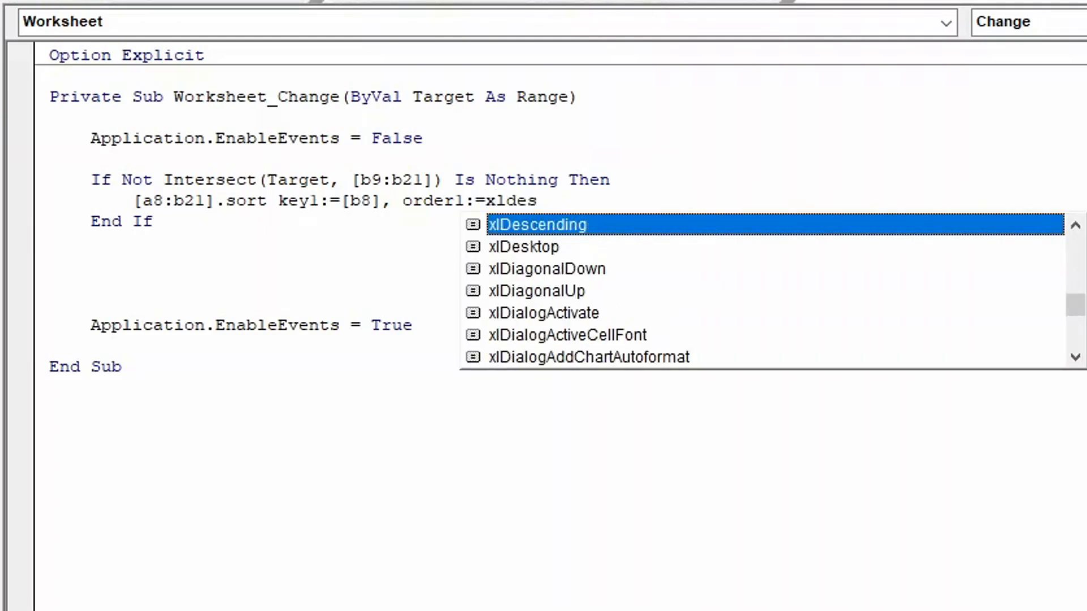
key("Tab")
Add the argument header:=xlNo to the end of the sort statement
type(", header")
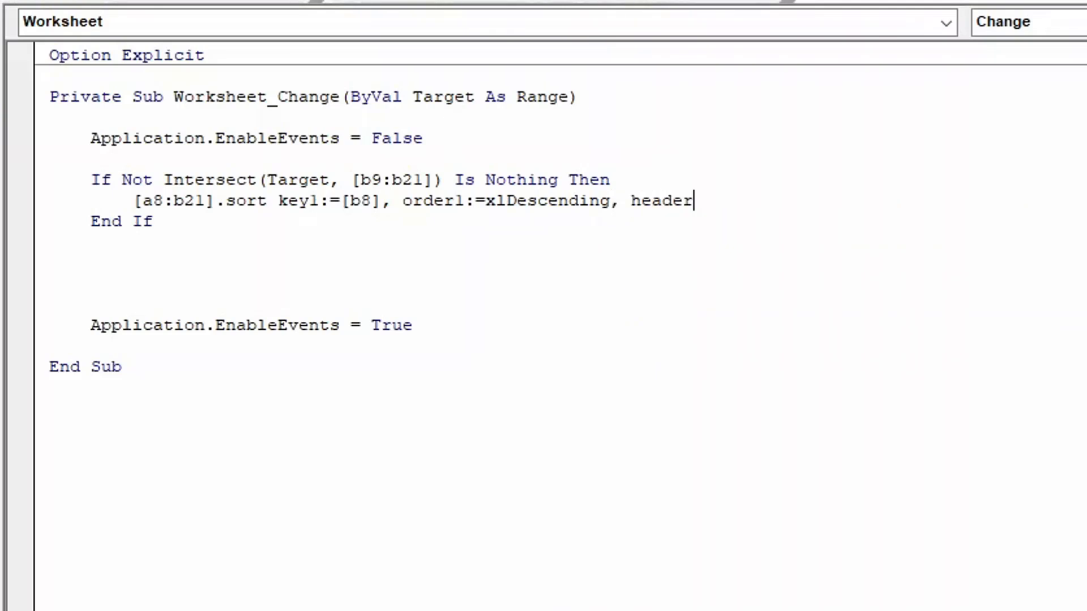
type(":=xln")
key("Down")
key("Down")
key("Down")
key("Down")
key("Down")
key("Down")
key("Tab")
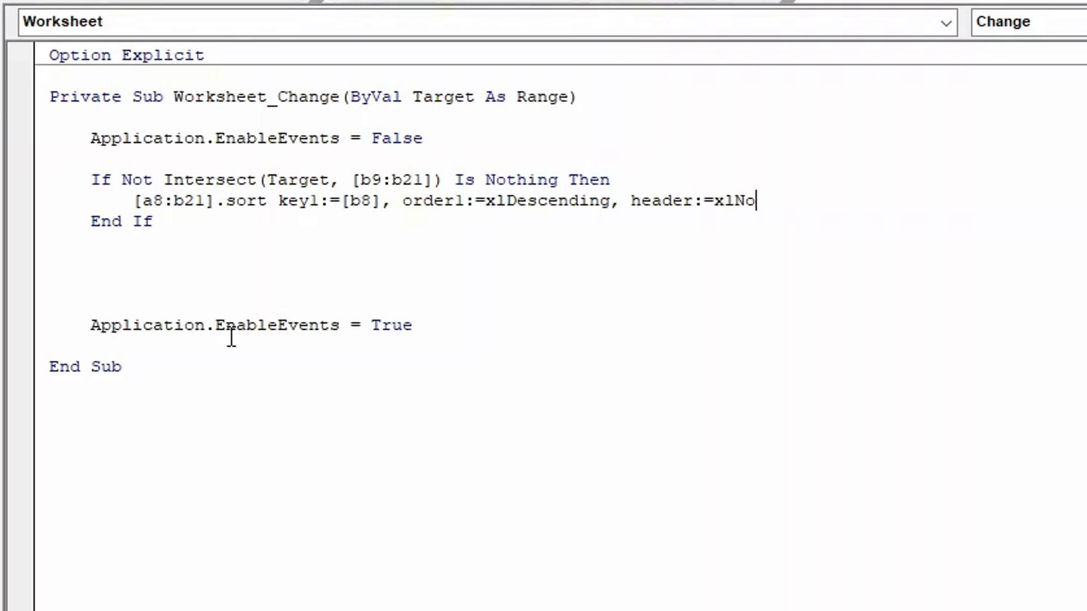
Remove the surplus blank lines between End If and Application.EnableEvents = True
left_click(273, 300)
key("BackSpace")
key("BackSpace")
key("BackSpace")
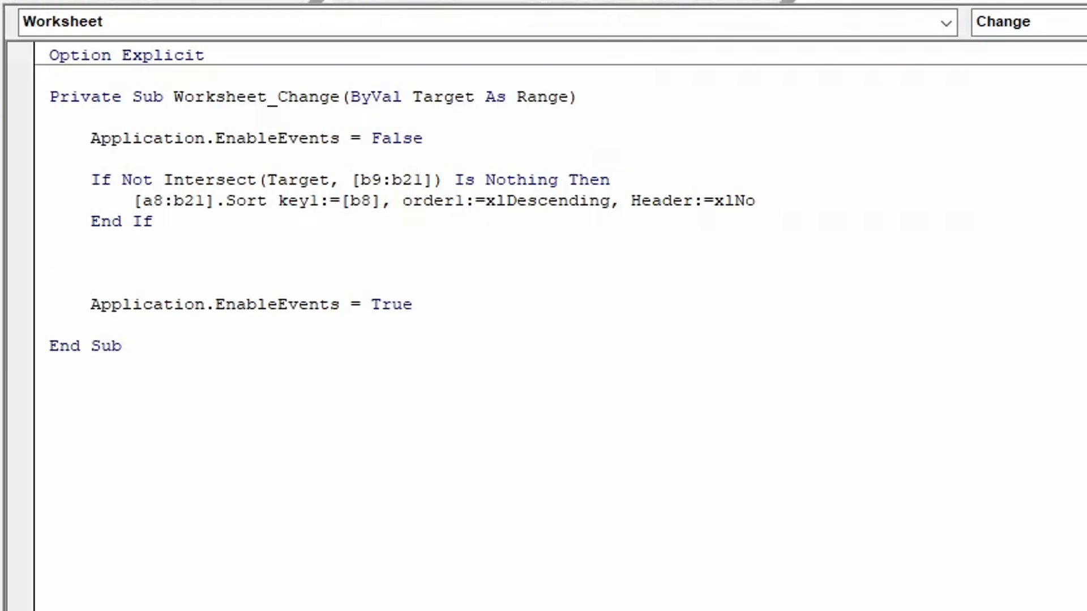
key("BackSpace")
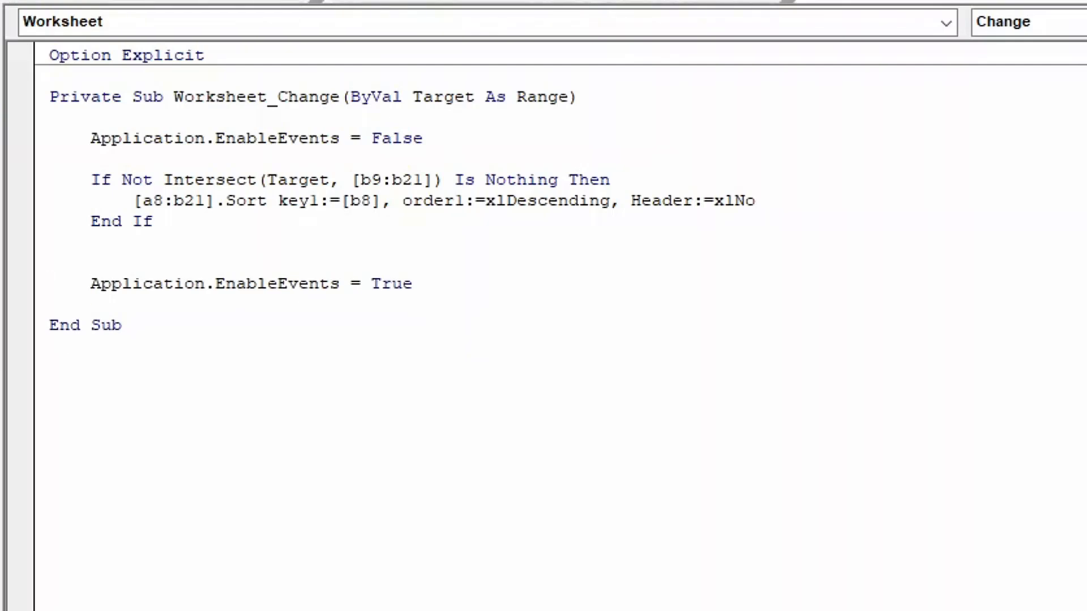
key("BackSpace")
key("BackSpace")
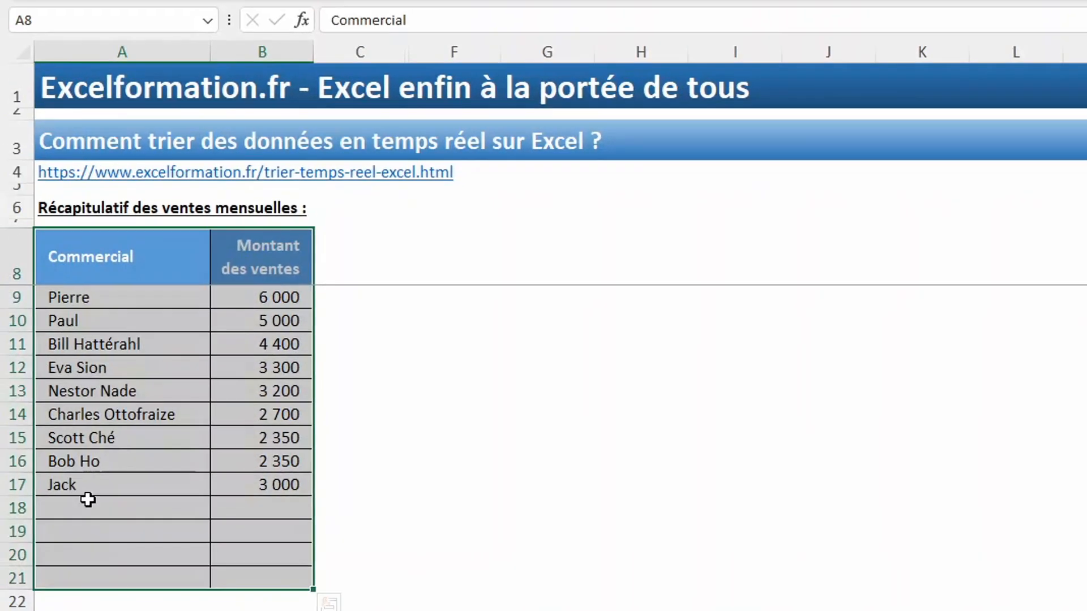
Return to the worksheet and enter a new salesperson's name in A18 with sales of 10000 in B18
left_click(88, 502)
type("Él")
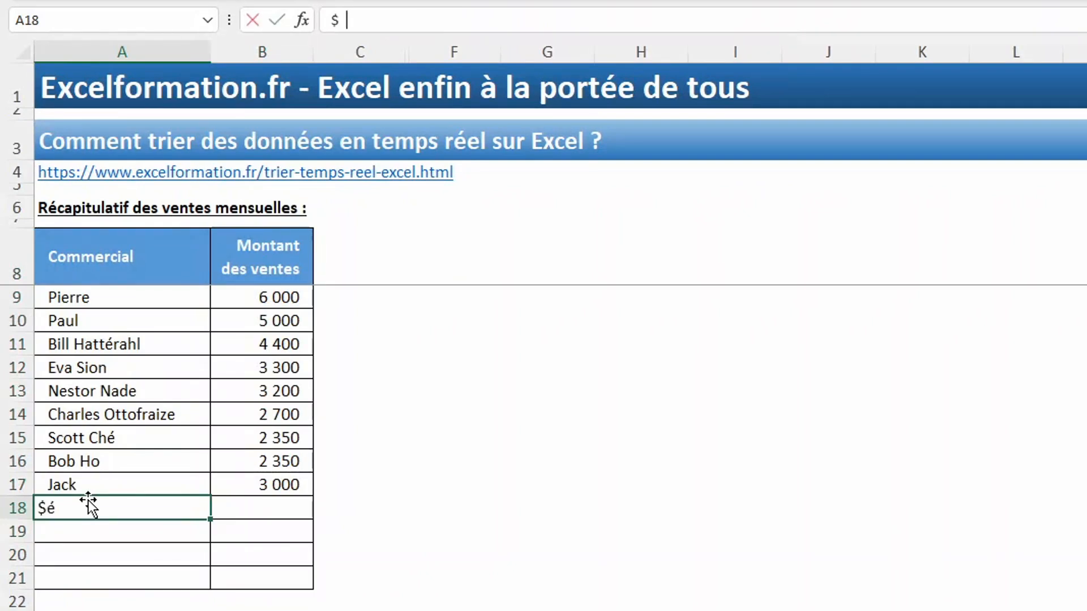
type("mily")
key("Tab")
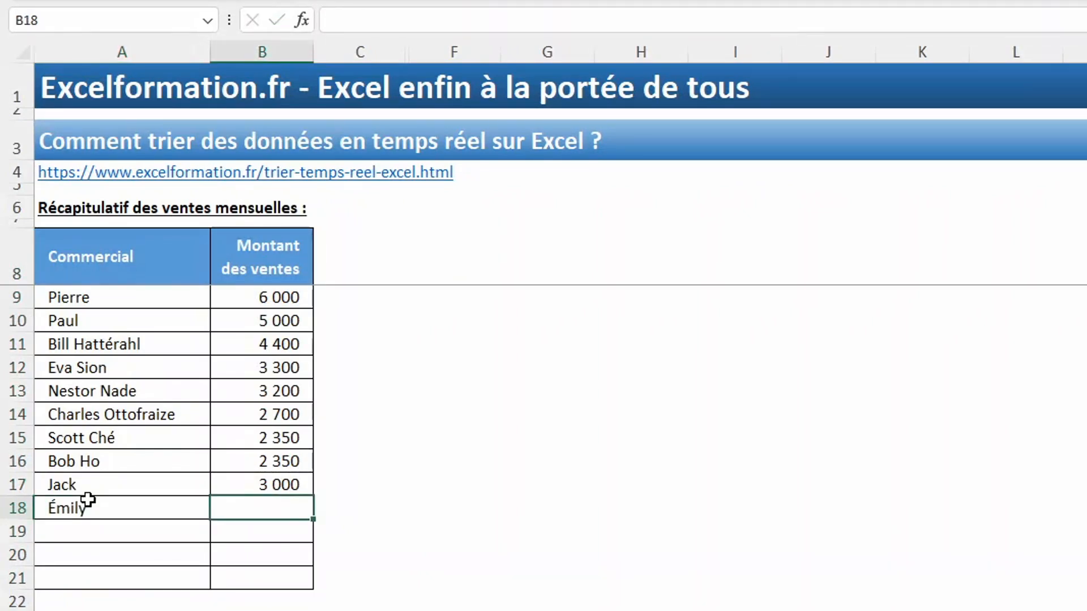
type("10000")
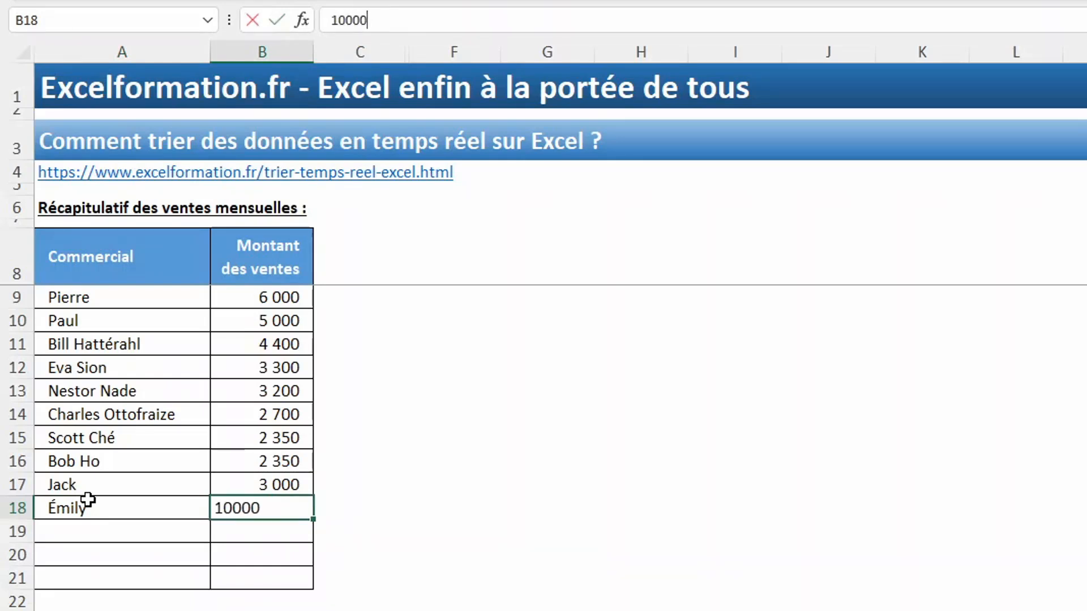
key("Return")
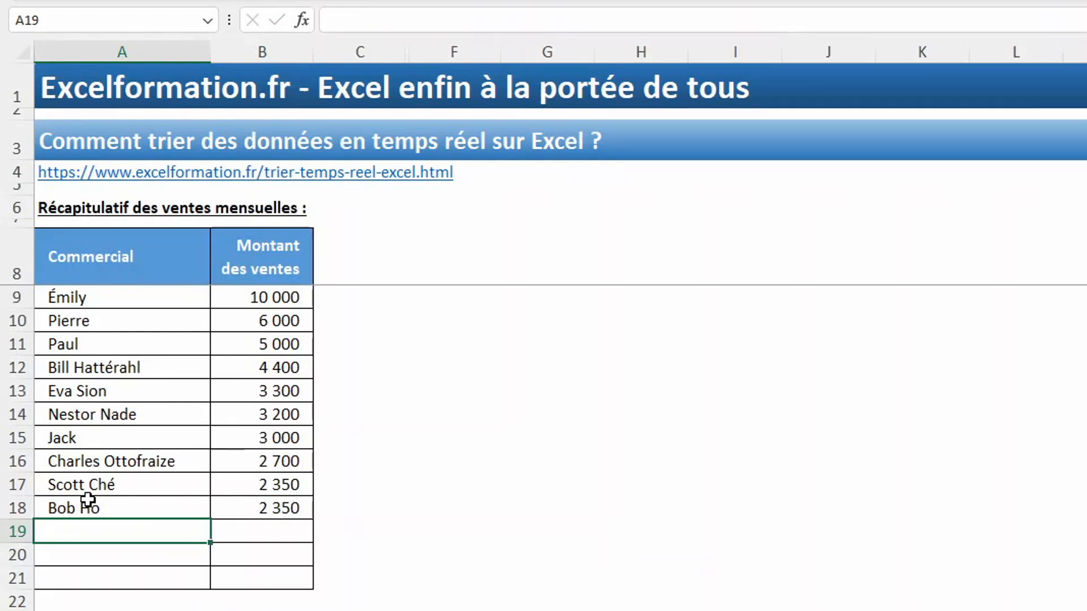
Enter another salesperson's first name in A19 with sales of 4500 in B19, and check the row's sorted position
type("Char")
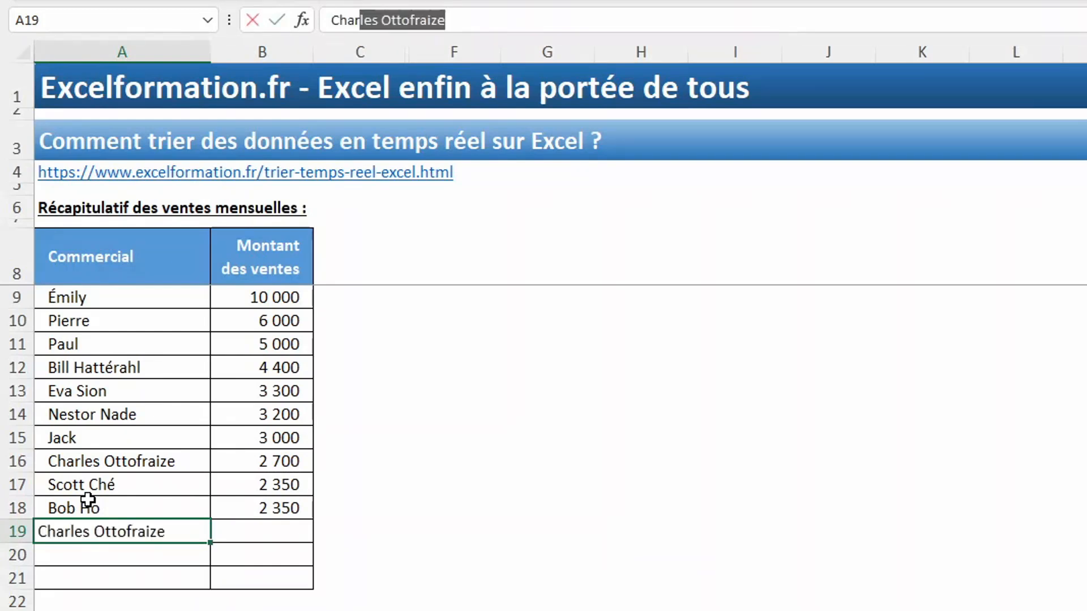
type("les")
key("Delete")
key("Tab")
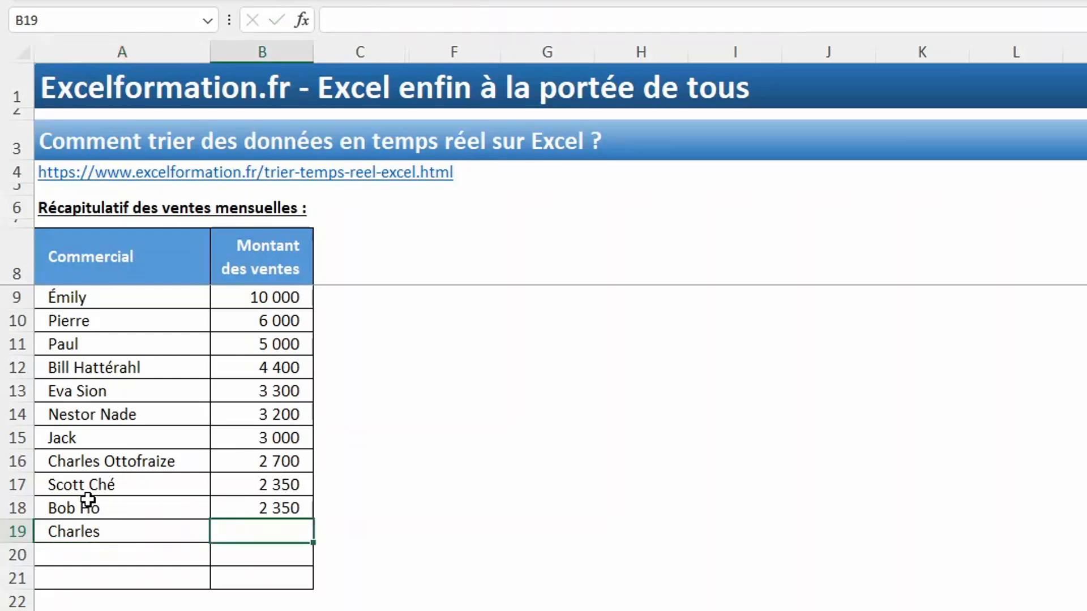
type("4500")
key("Return")
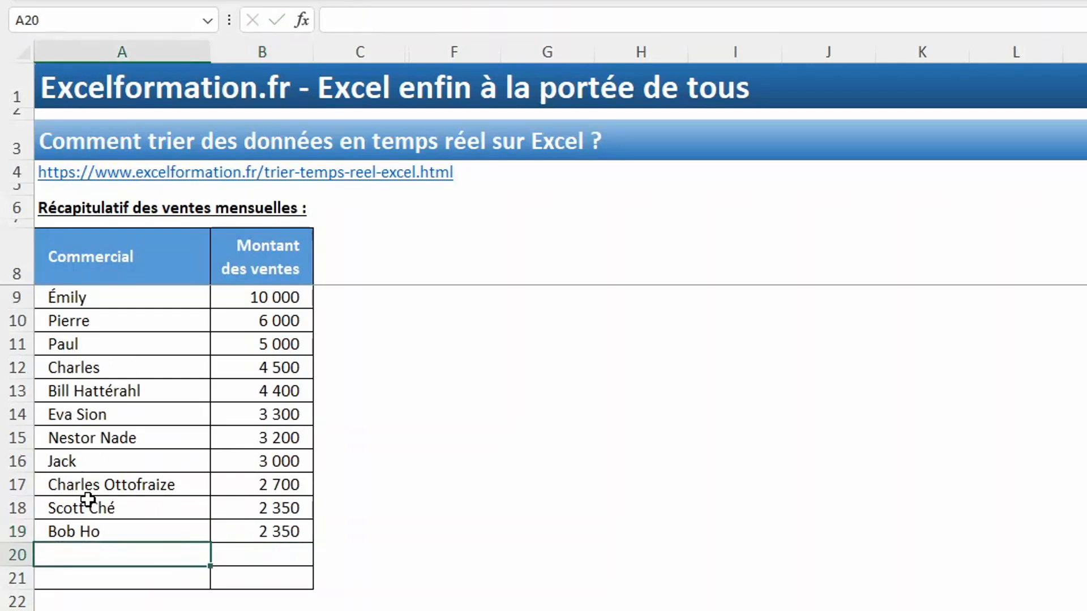
left_click_drag(111, 367, 273, 366)
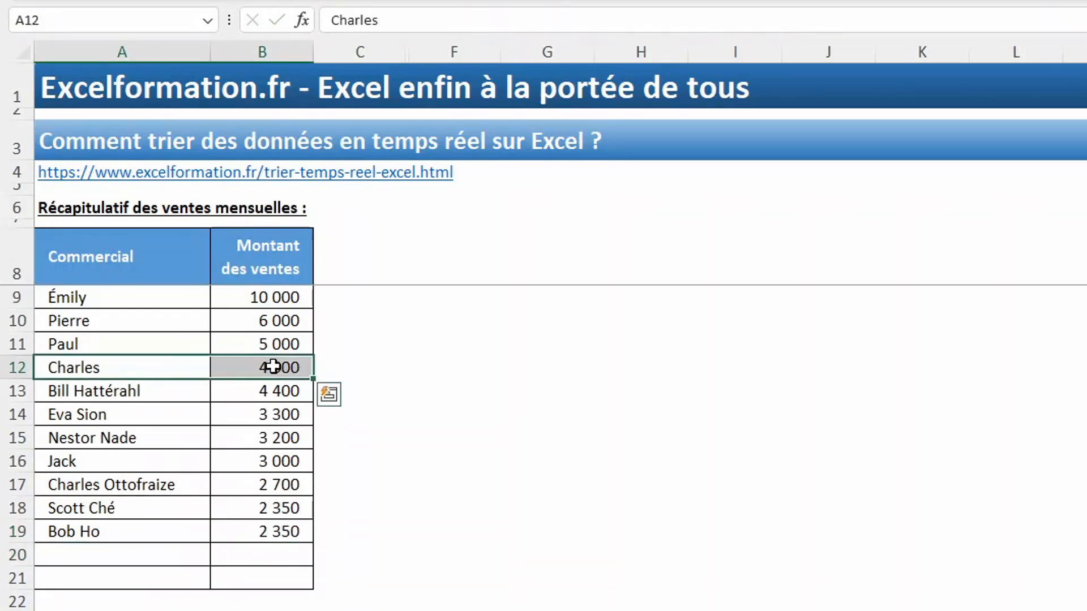
left_click(127, 555)
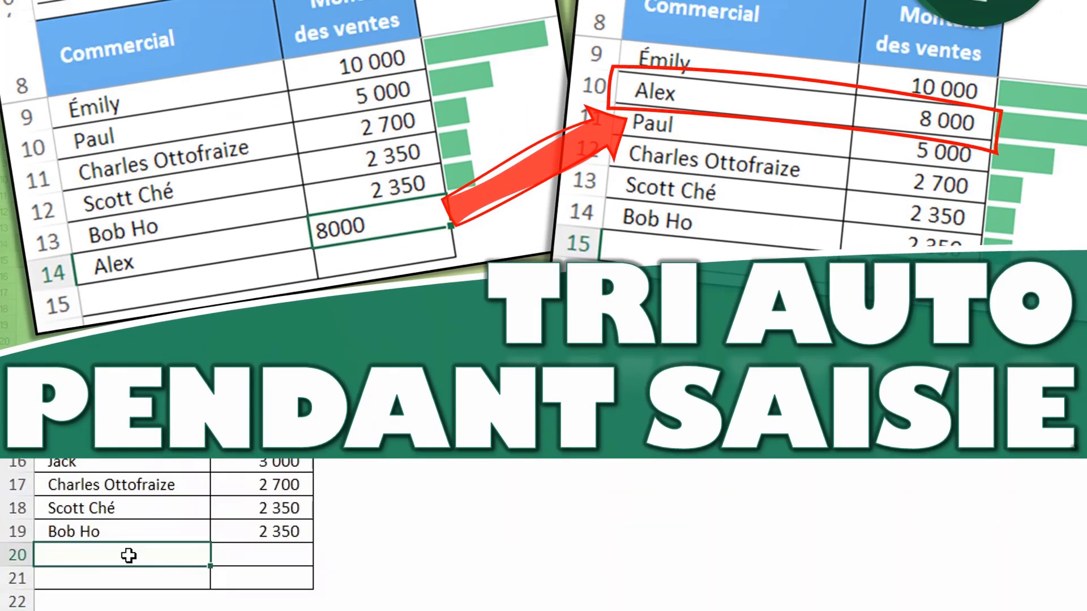